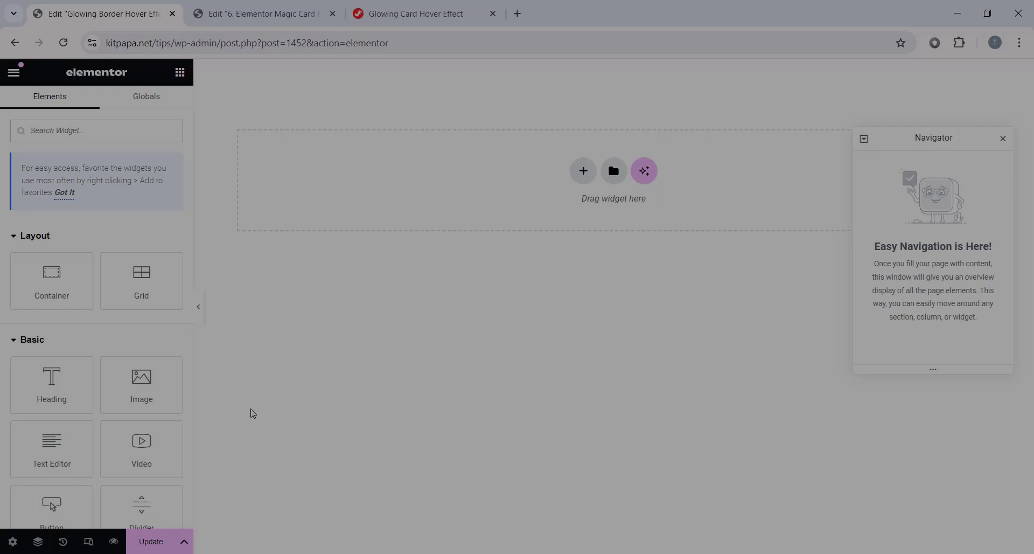
Add a container to the empty page and rename it Main Container.
drag(33, 291, 454, 187)
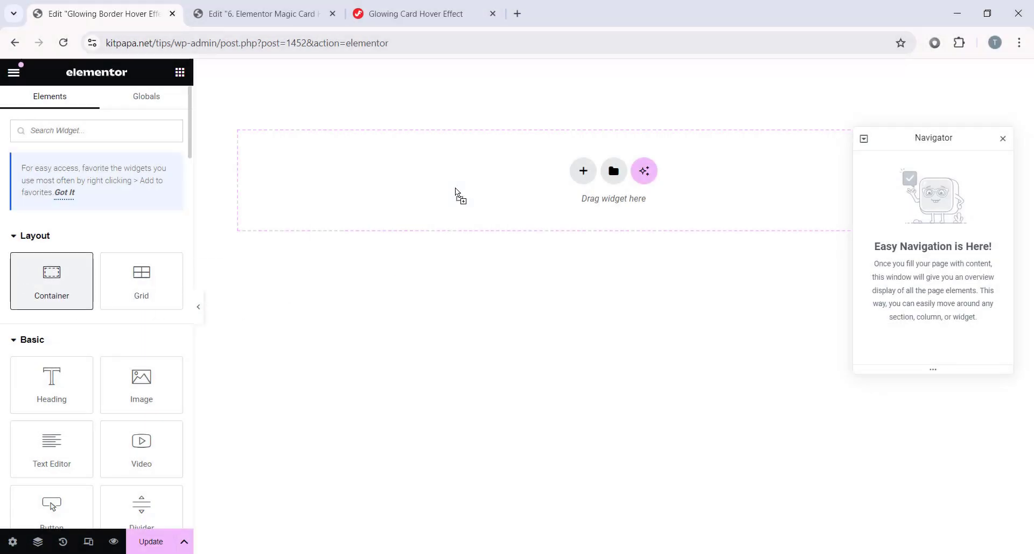
double_click(910, 161)
text(Main)
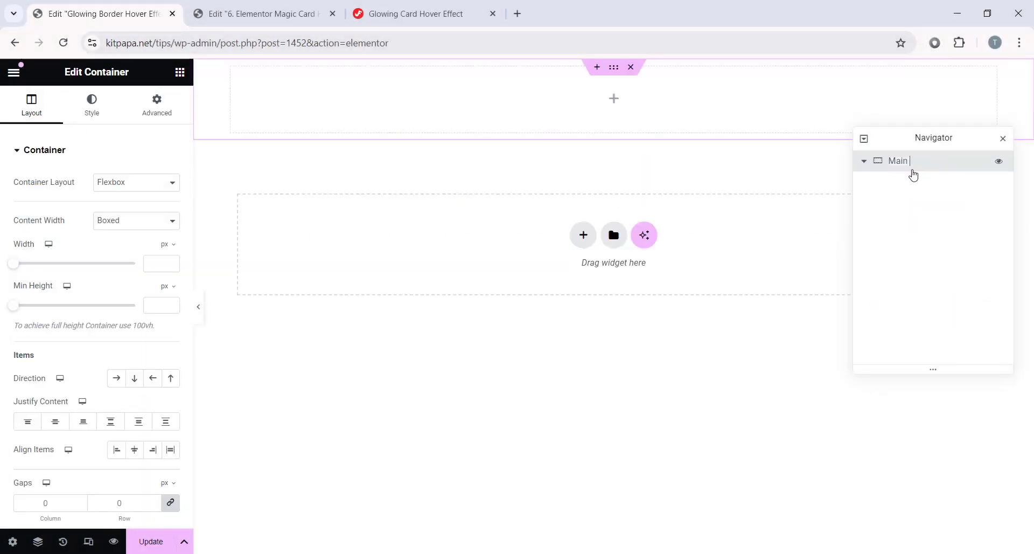
text( Container)
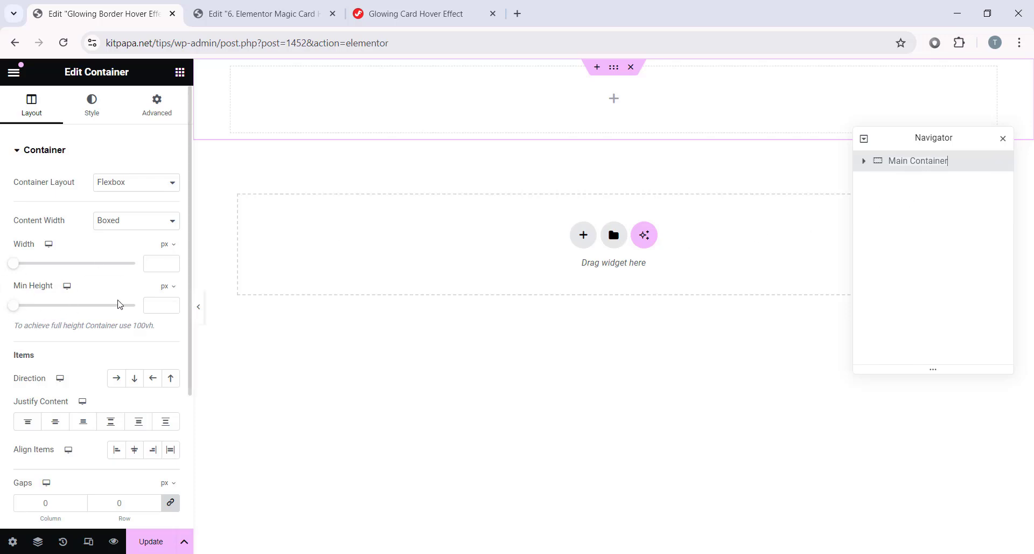
Set Main Container's minimum height to 100 vh and lay out its items in a horizontal row justified to the center.
click(167, 287)
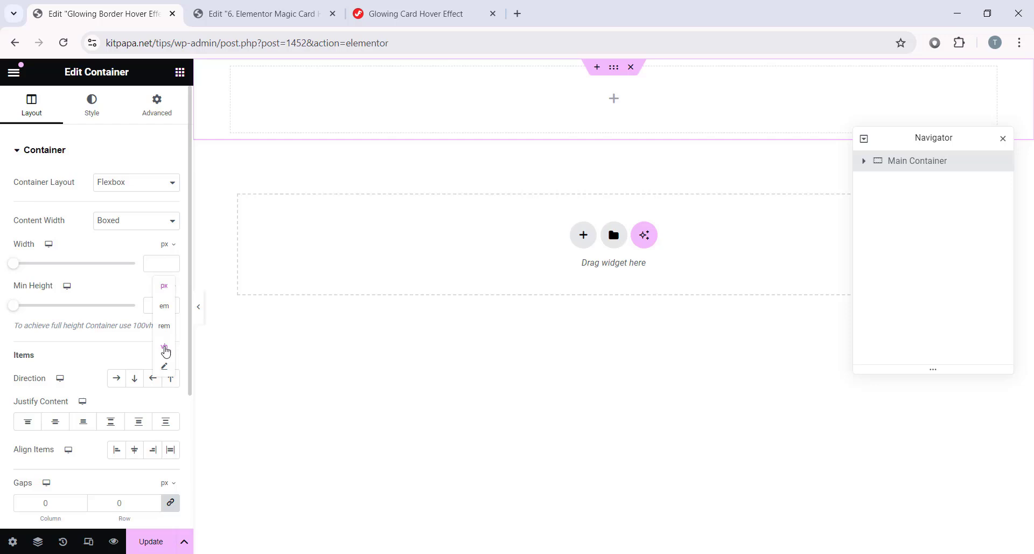
click(164, 347)
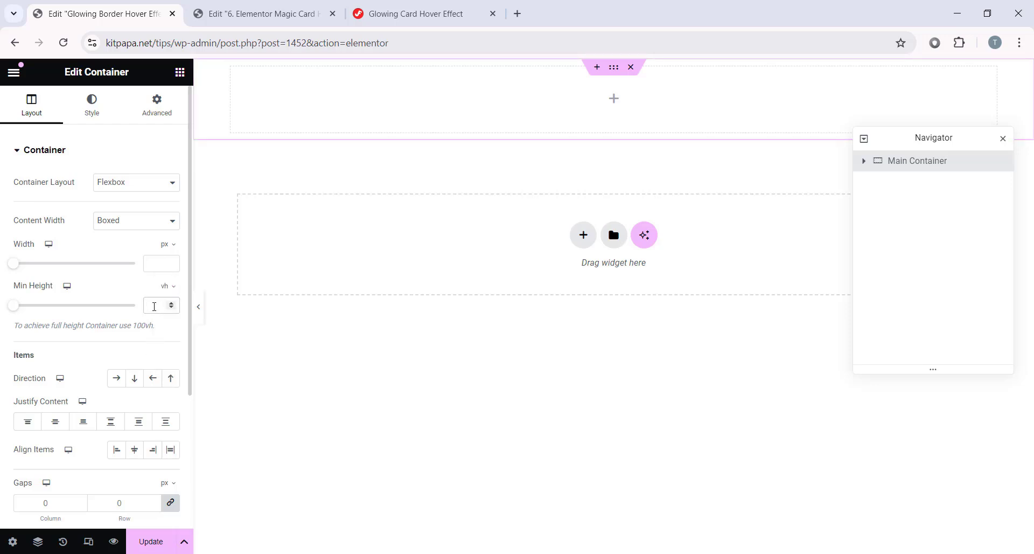
click(154, 305)
text(100)
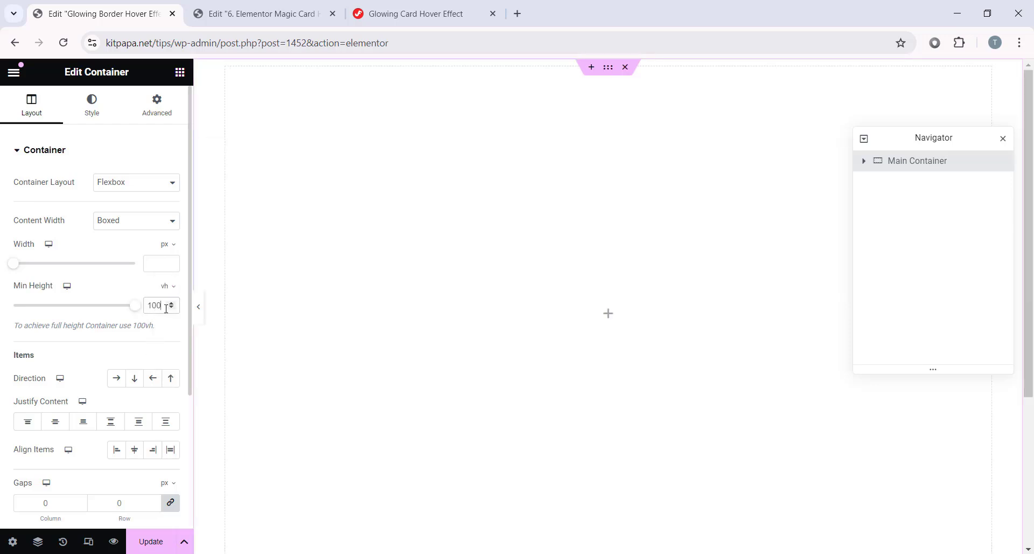
click(116, 378)
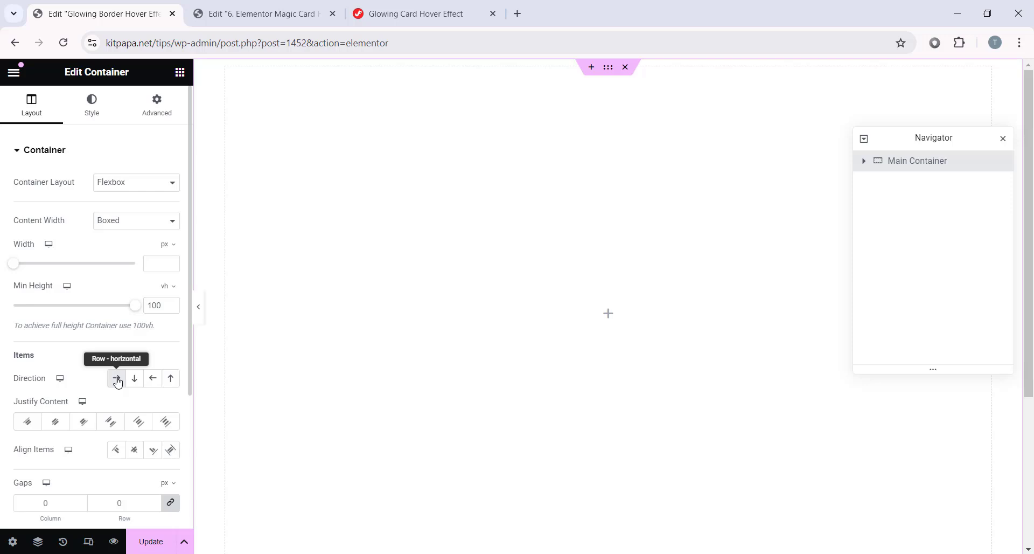
click(57, 422)
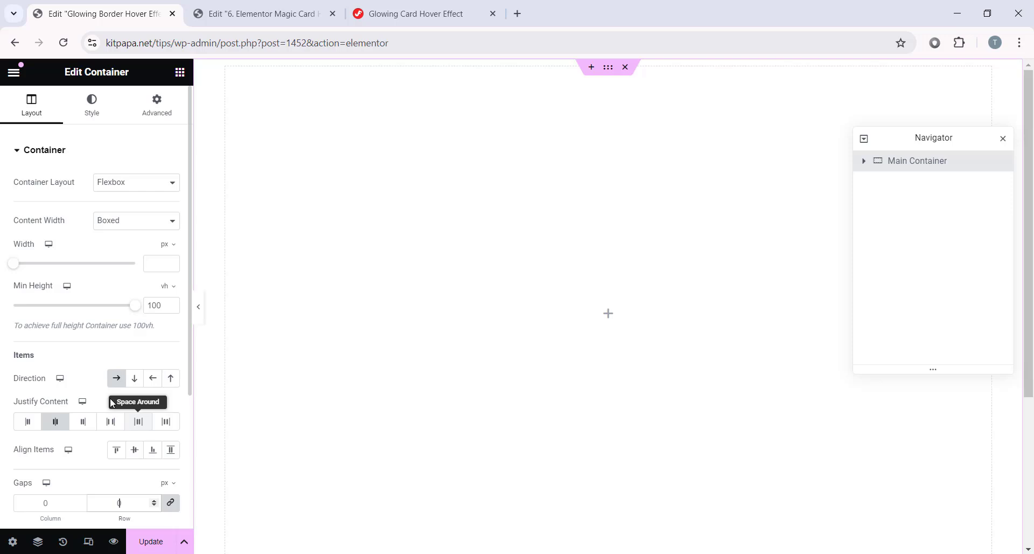
Give Main Container a classic background with the color #080a17.
click(105, 120)
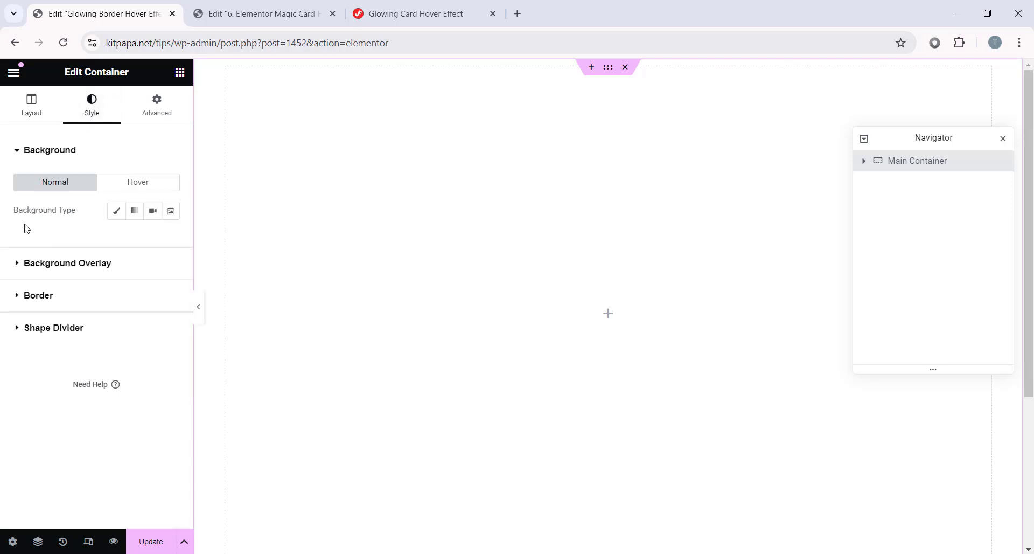
click(115, 211)
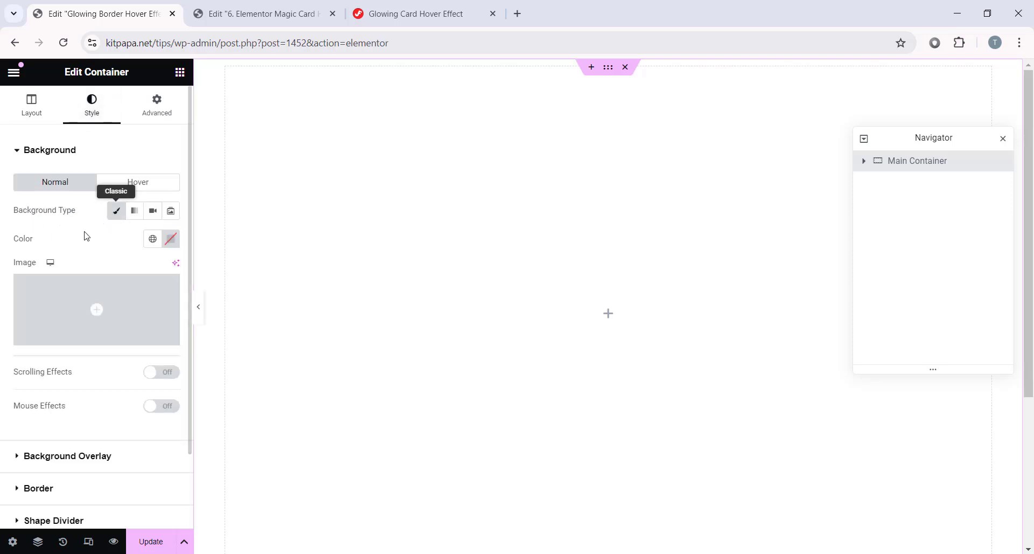
click(171, 240)
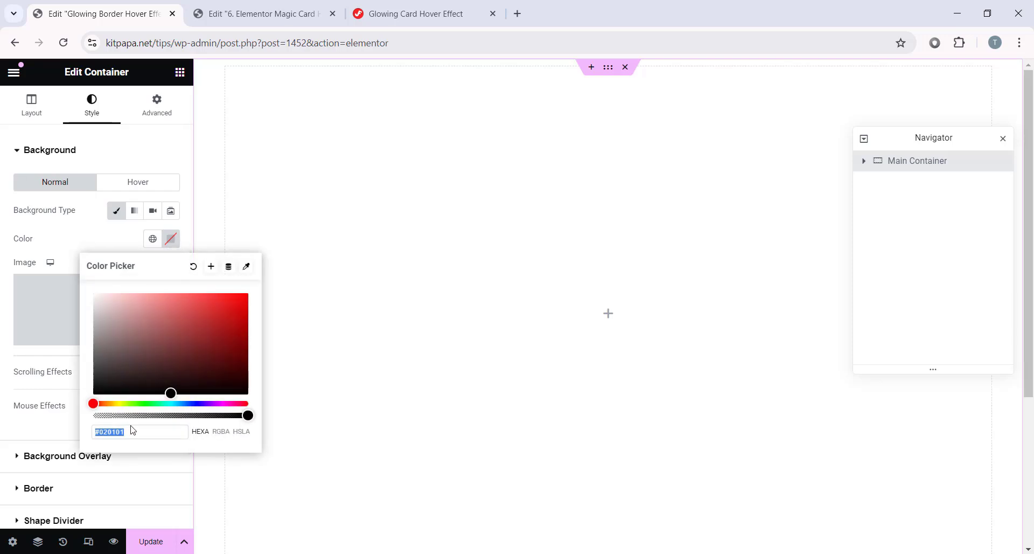
text(#080a17)
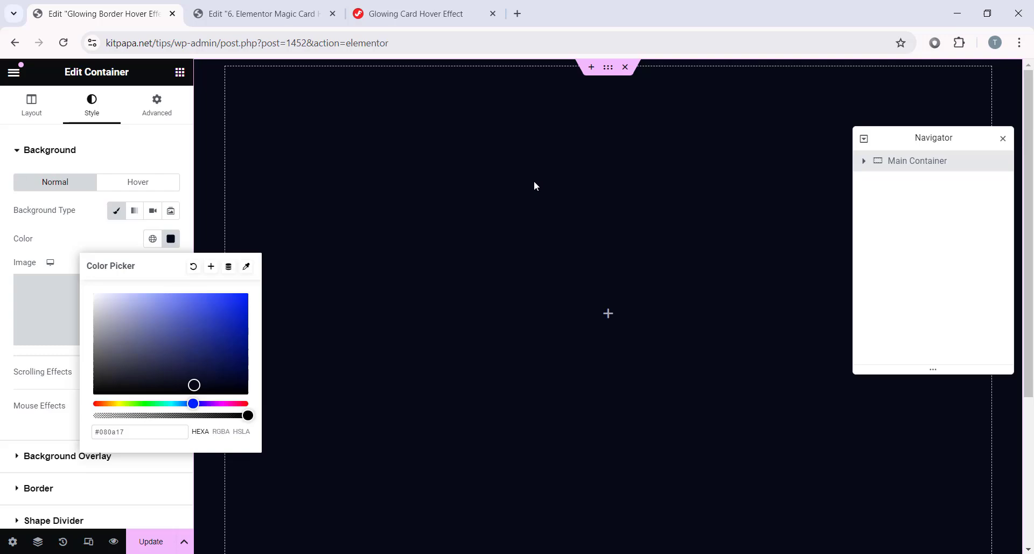
Add a nested container inside Main Container and rename it Card.
click(180, 71)
drag(62, 297, 630, 310)
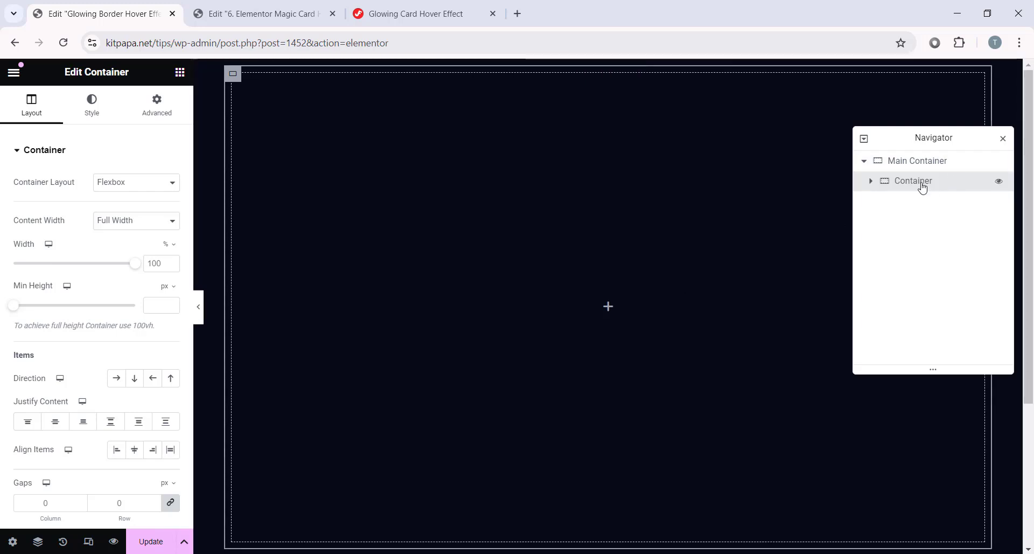
double_click(922, 184)
text(Card)
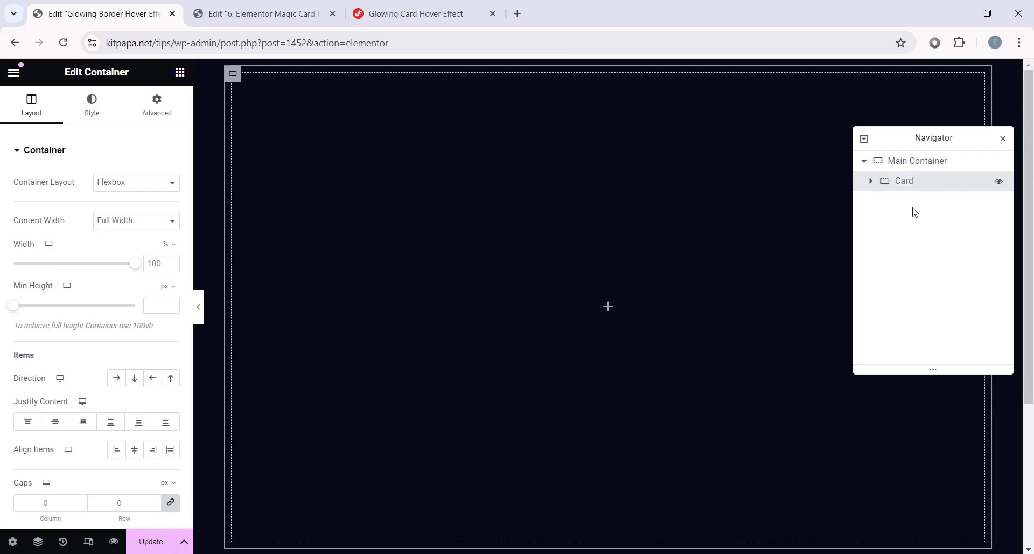
key(Return)
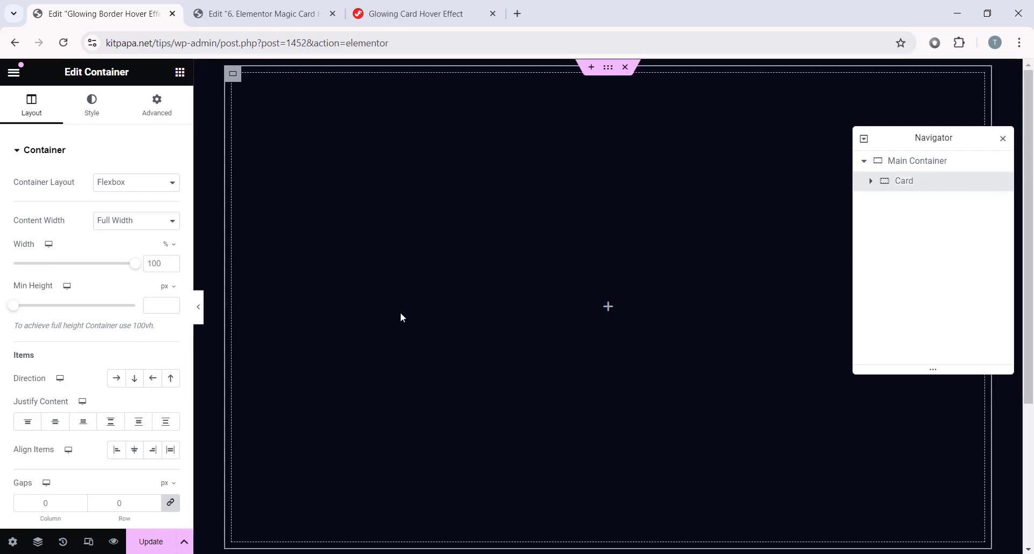
Set the Card container's padding to 20 px on all sides.
click(101, 227)
click(138, 247)
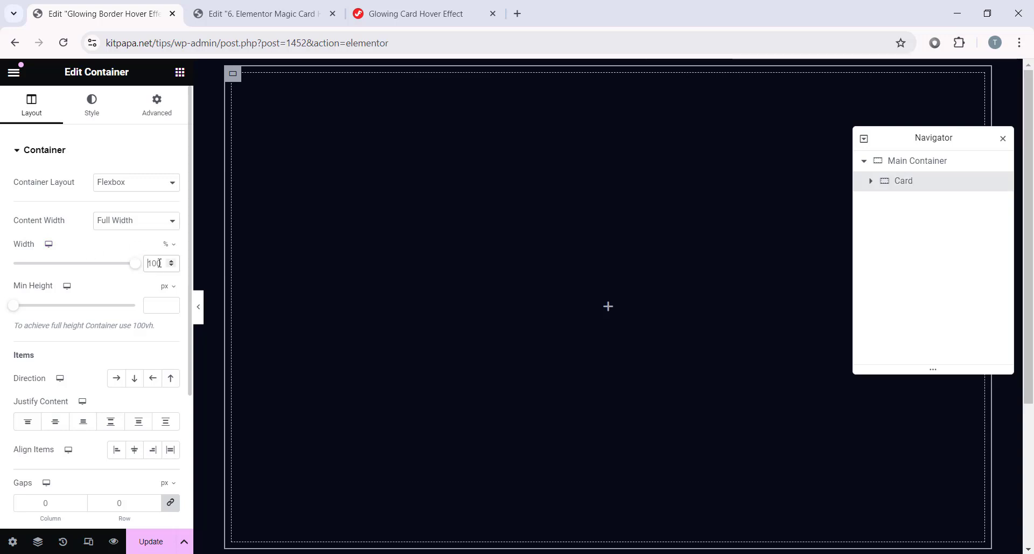
scroll(170, 270, down, 3)
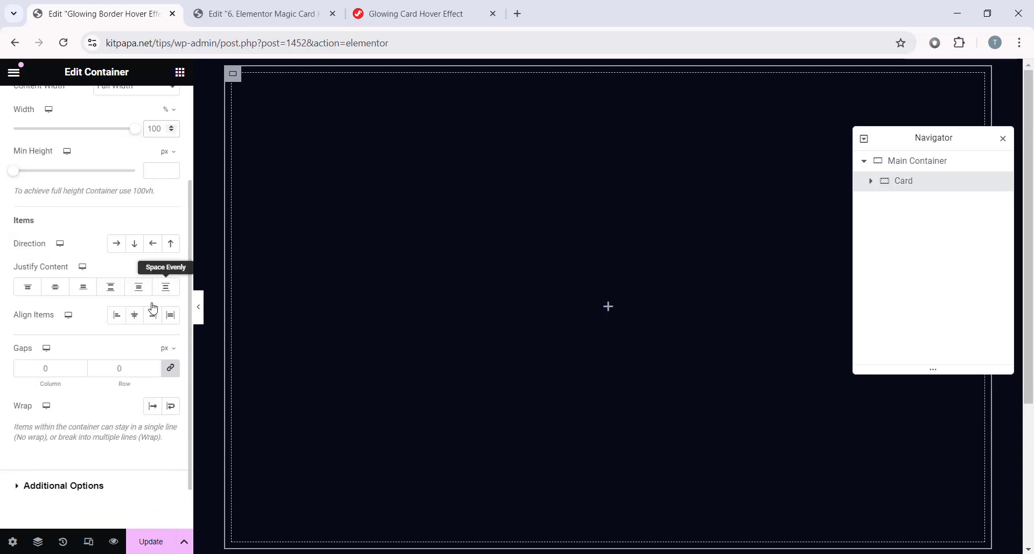
scroll(31, 369, up, 3)
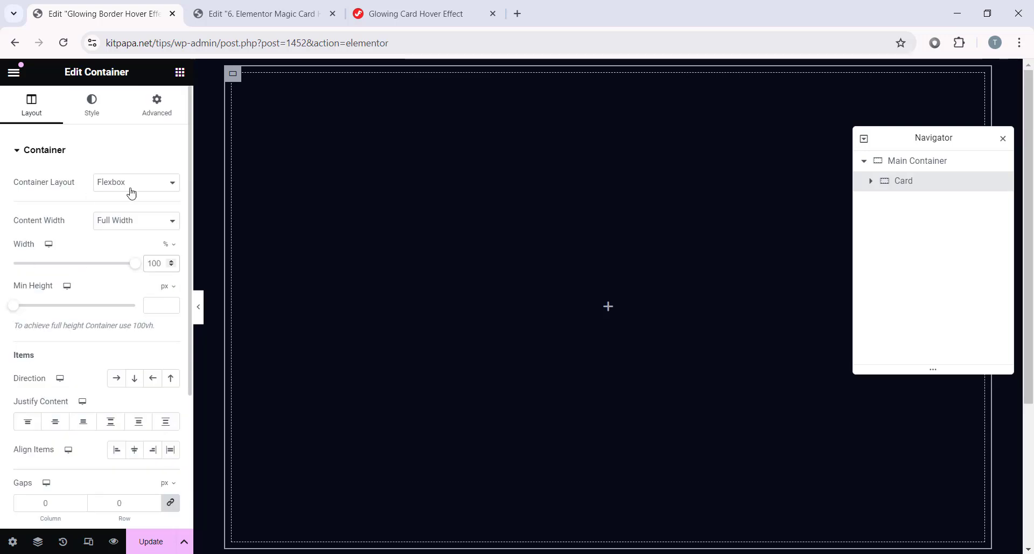
click(154, 108)
drag(24, 262, 140, 286)
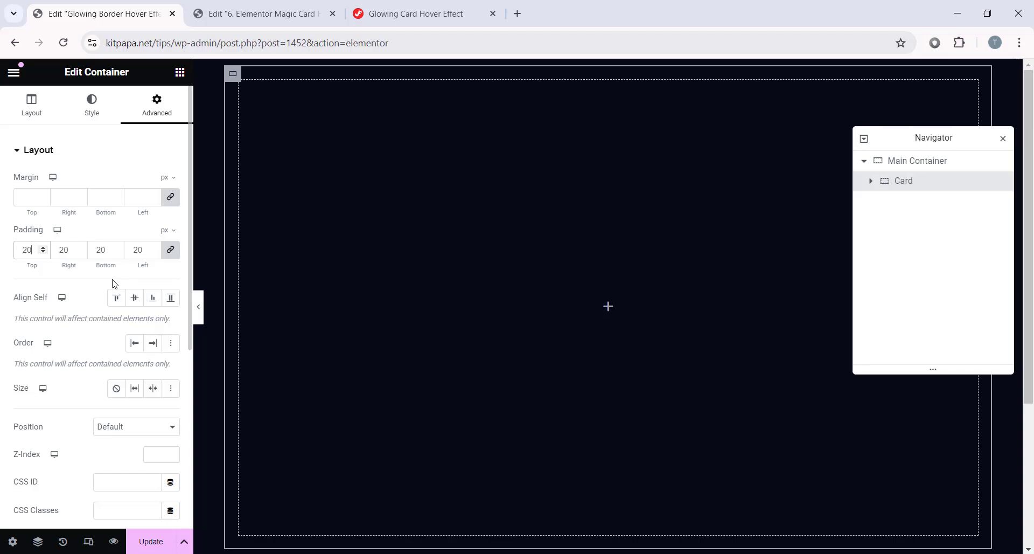
Add a container inside Card and rename it Inner Wrapper.
click(180, 72)
drag(52, 277, 697, 277)
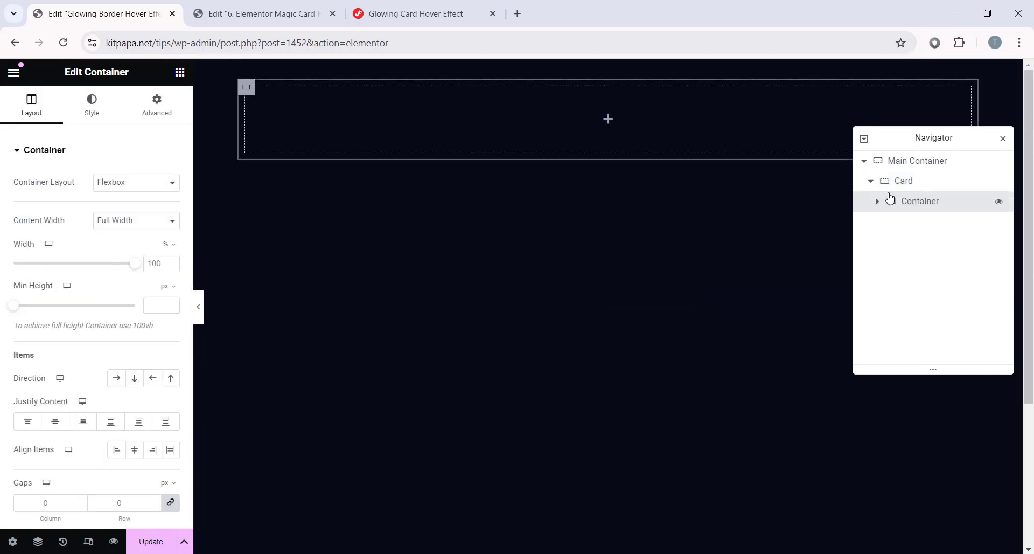
double_click(922, 202)
text(Inner Wrapper)
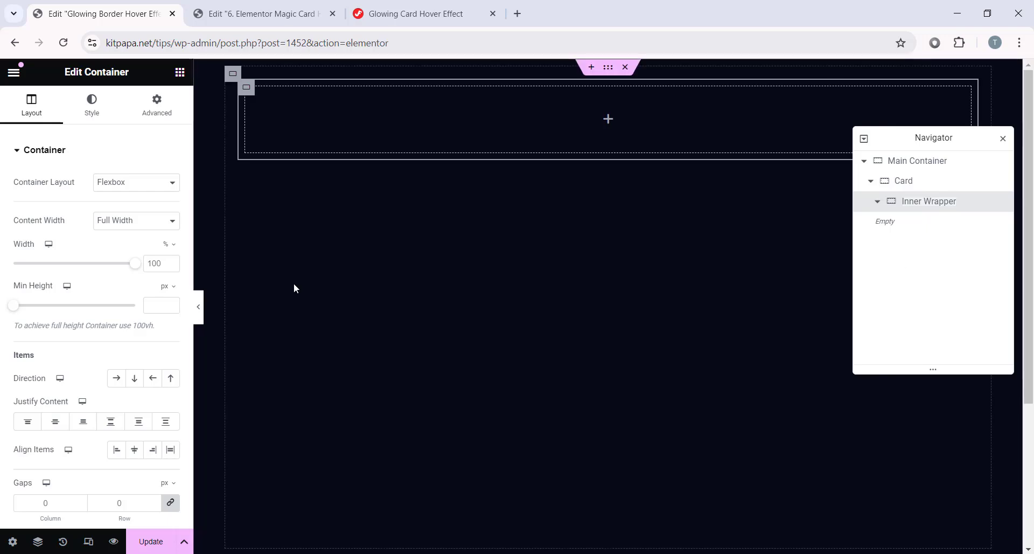
Set Inner Wrapper's padding to 0 px on all sides.
scroll(46, 328, down, 1)
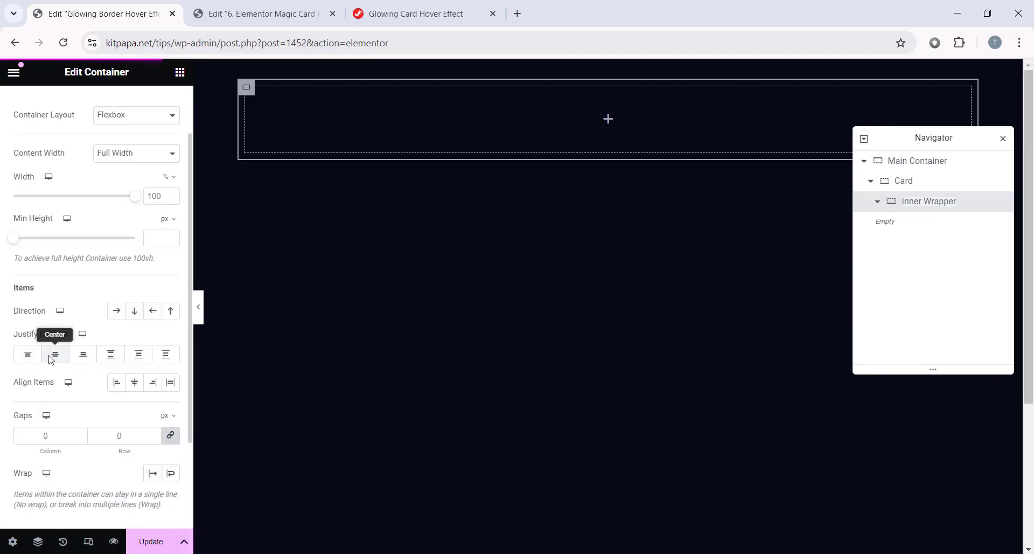
scroll(50, 351, up, 1)
scroll(104, 295, down, 3)
scroll(76, 365, up, 3)
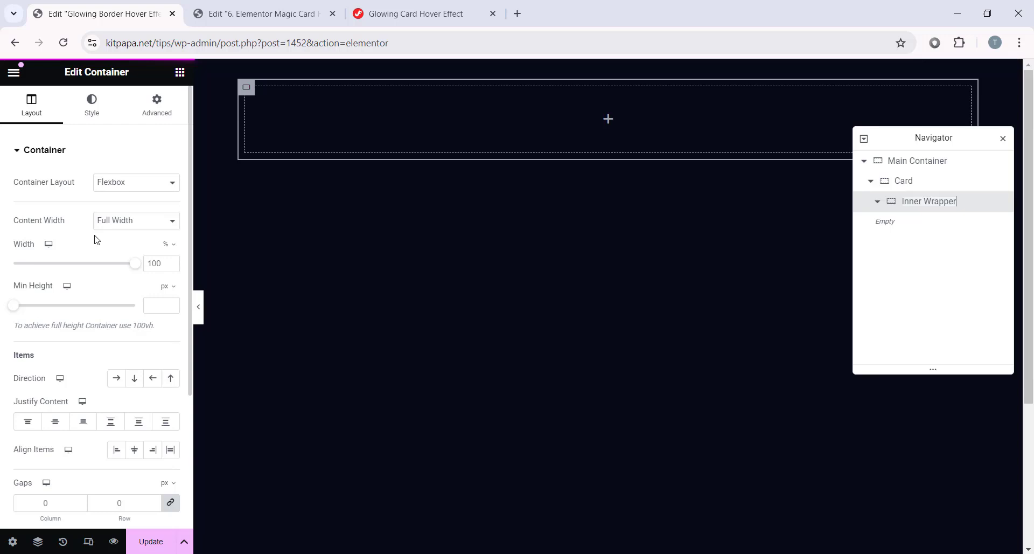
click(166, 116)
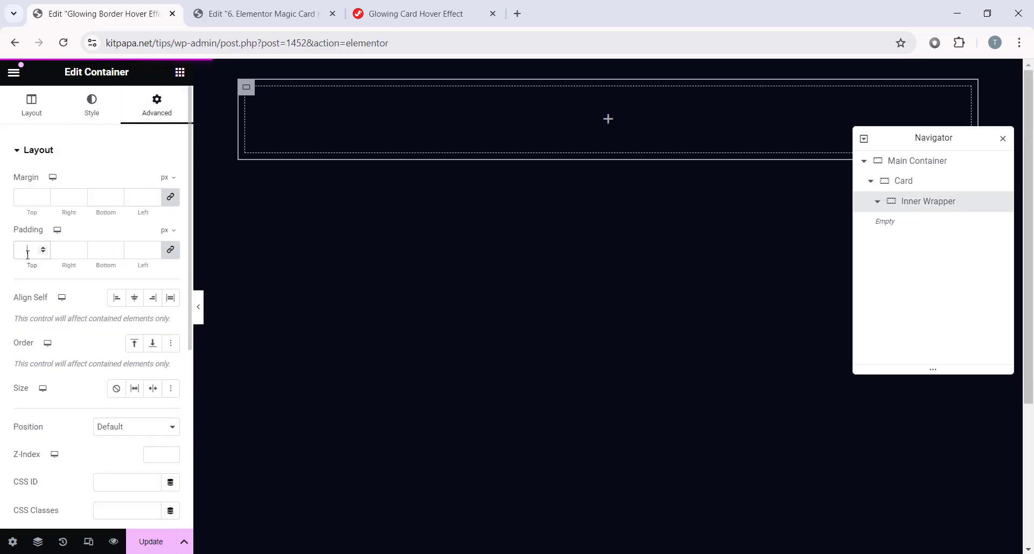
text(0)
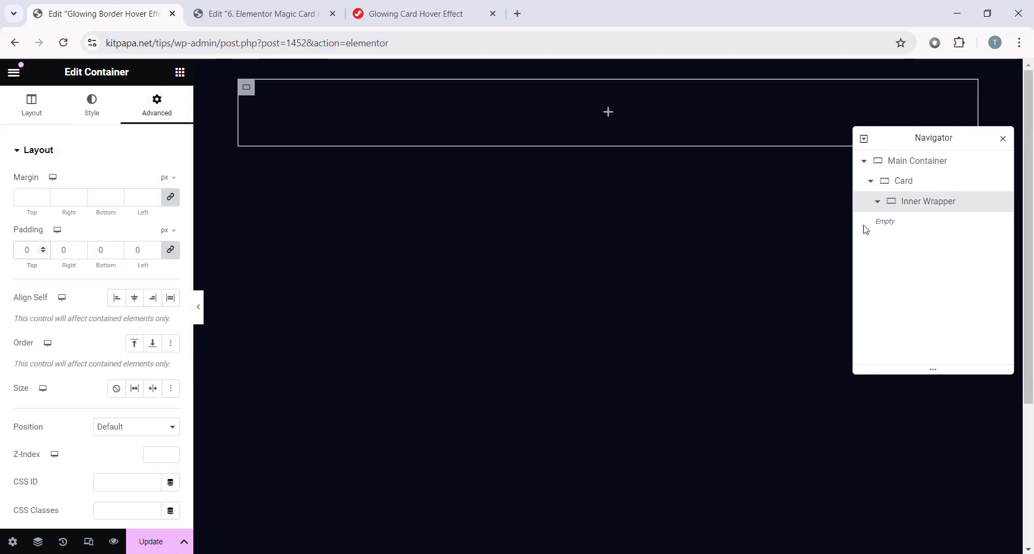
Add a container inside Inner Wrapper and set its minimum height to 400 px.
click(180, 72)
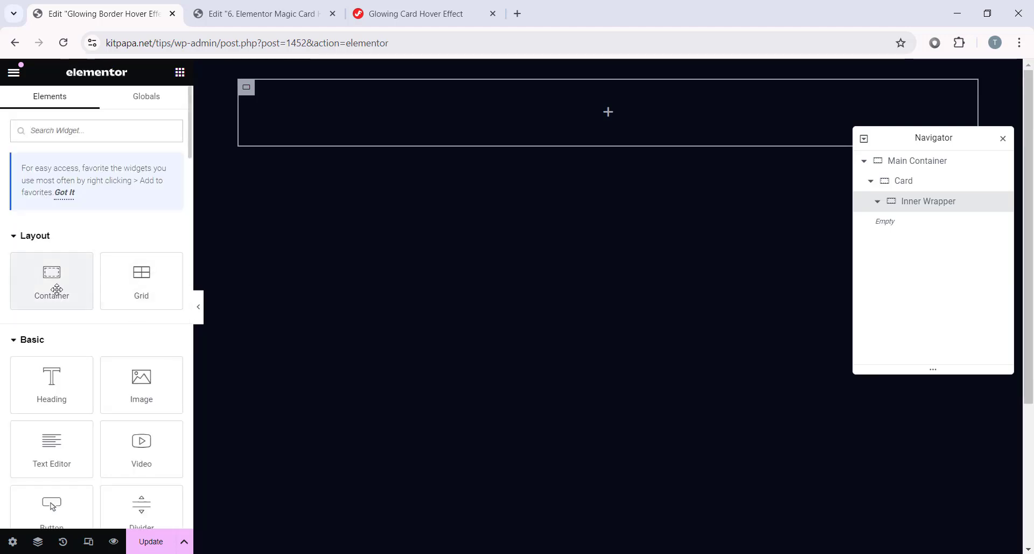
drag(46, 282, 601, 111)
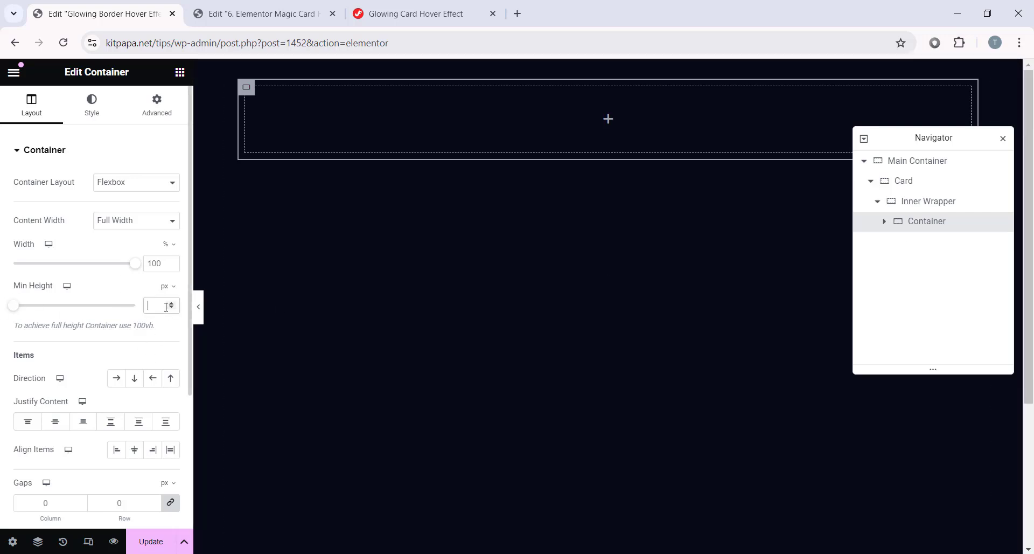
text(400)
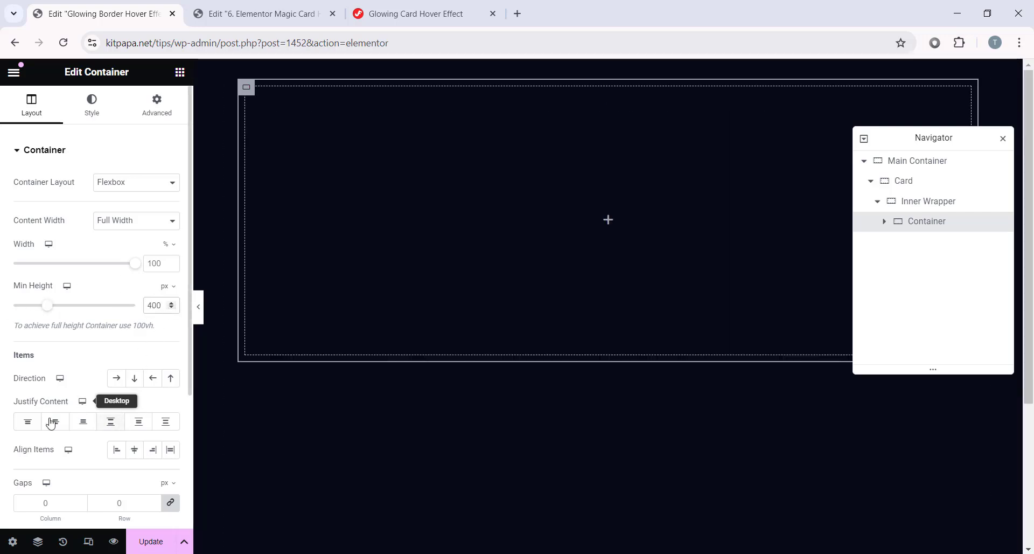
Justify the innermost container's content to the center and set its column and row gaps to 20 px.
click(55, 421)
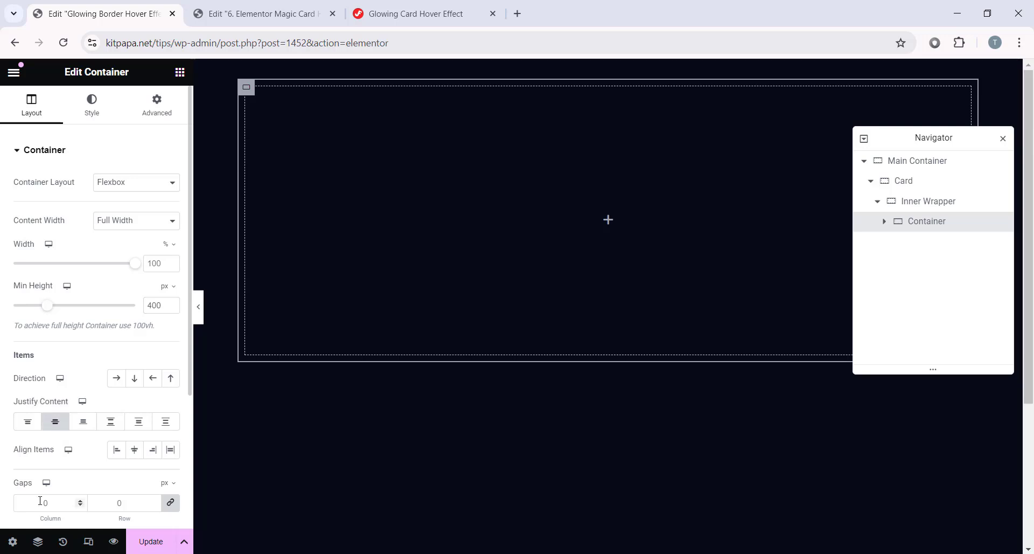
scroll(60, 434, down, 1)
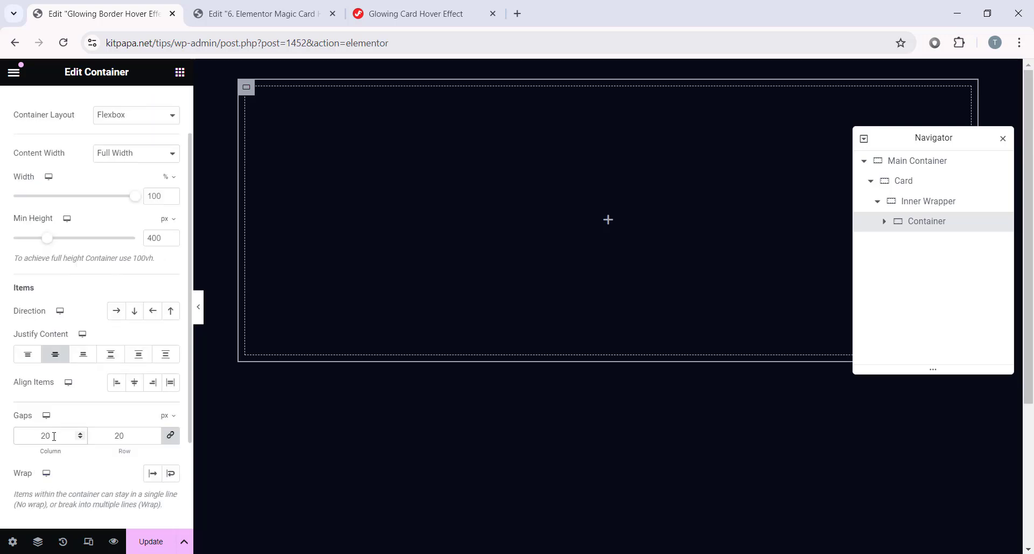
scroll(111, 446, up, 1)
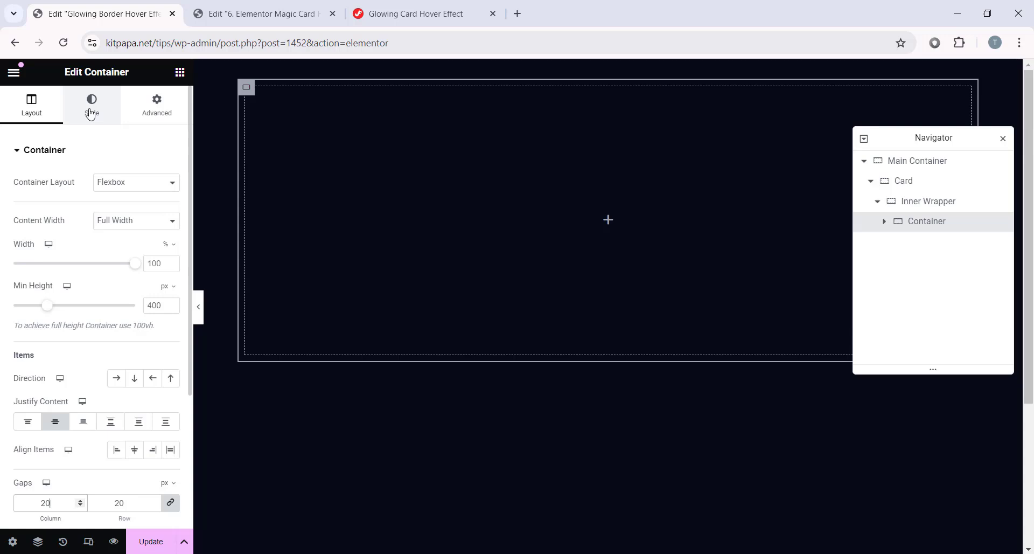
Give the container inside Inner Wrapper a classic background with the color 080808.
click(91, 114)
click(117, 211)
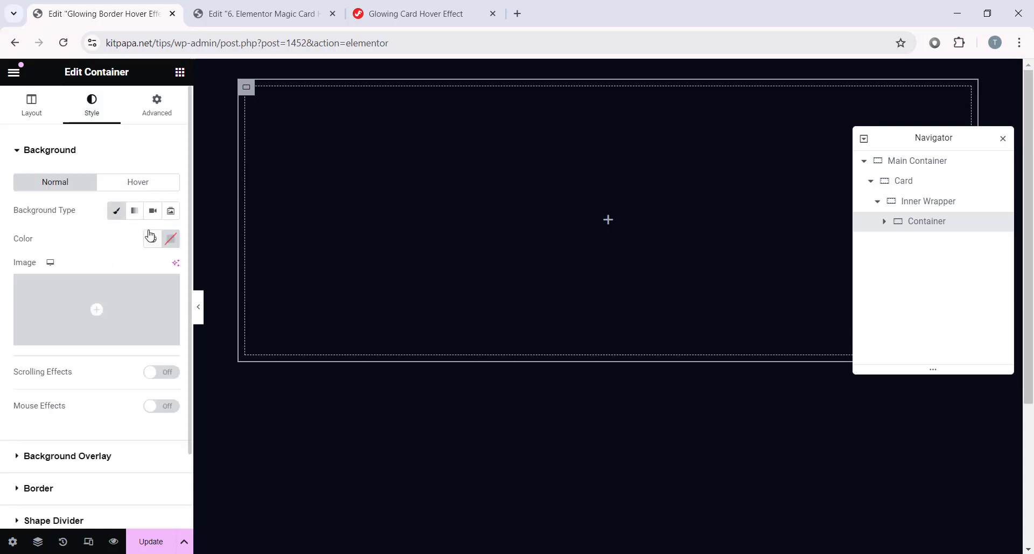
click(170, 239)
click(137, 432)
text(08)
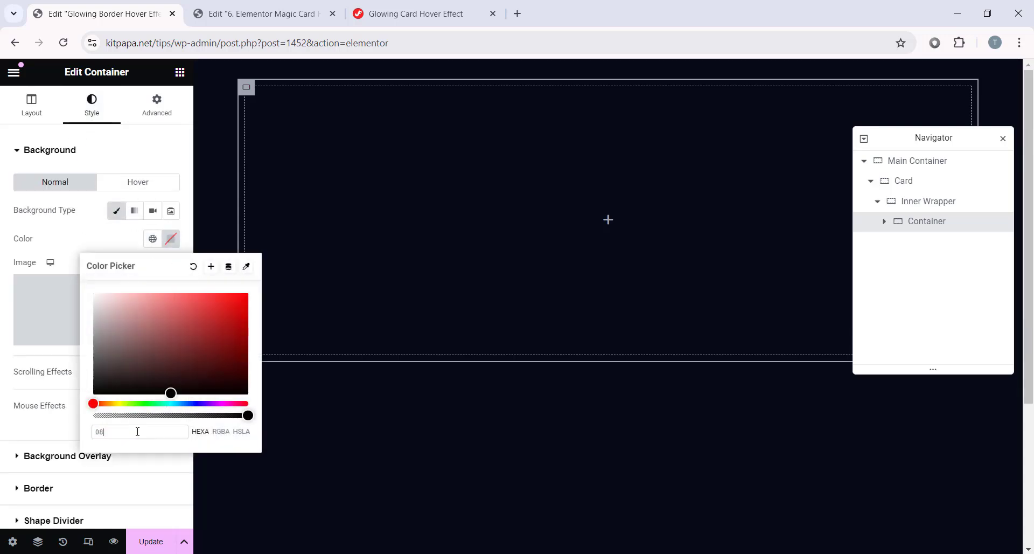
text(0808)
click(97, 261)
Give the container inside Inner Wrapper a solid border with a width of 2 px on all sides.
scroll(100, 326, down, 1)
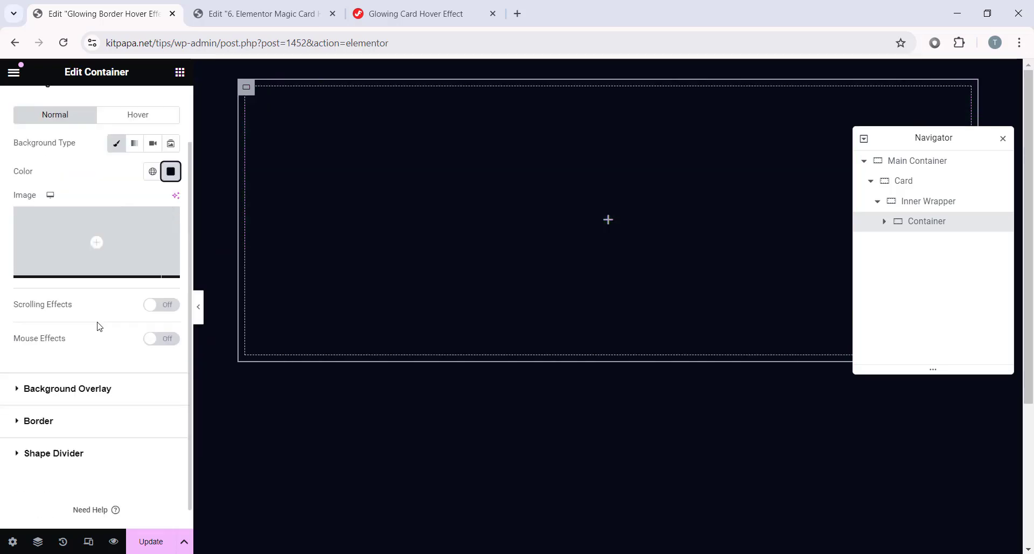
click(36, 425)
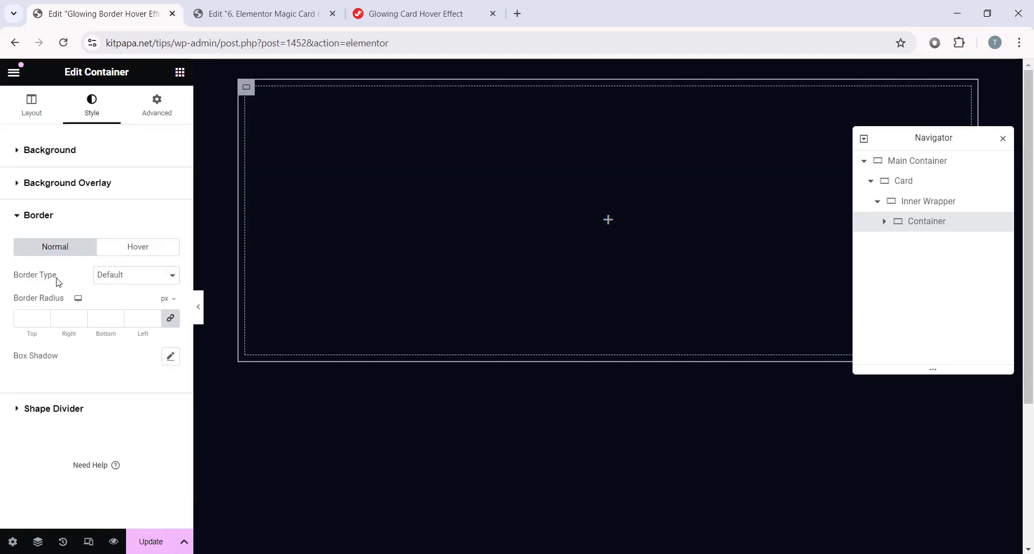
click(134, 275)
click(127, 310)
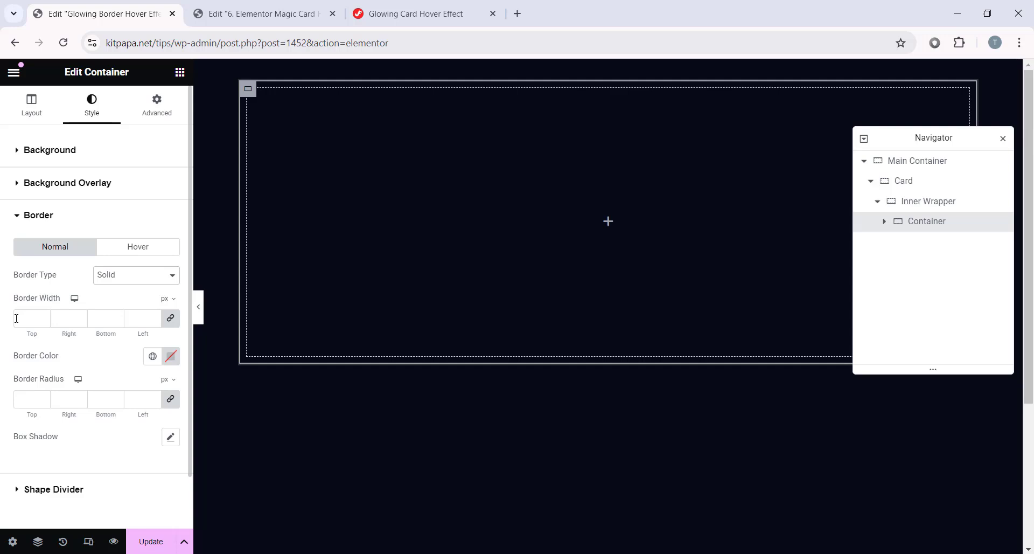
click(23, 321)
text(2)
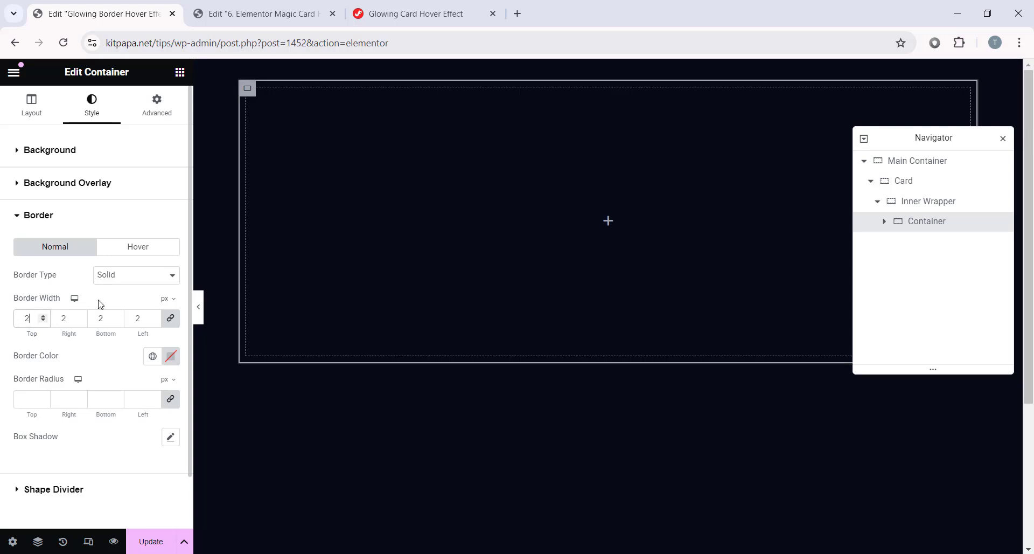
Set the innermost container's border color to #c667e3 and its border radius to 6 px on all corners.
click(171, 356)
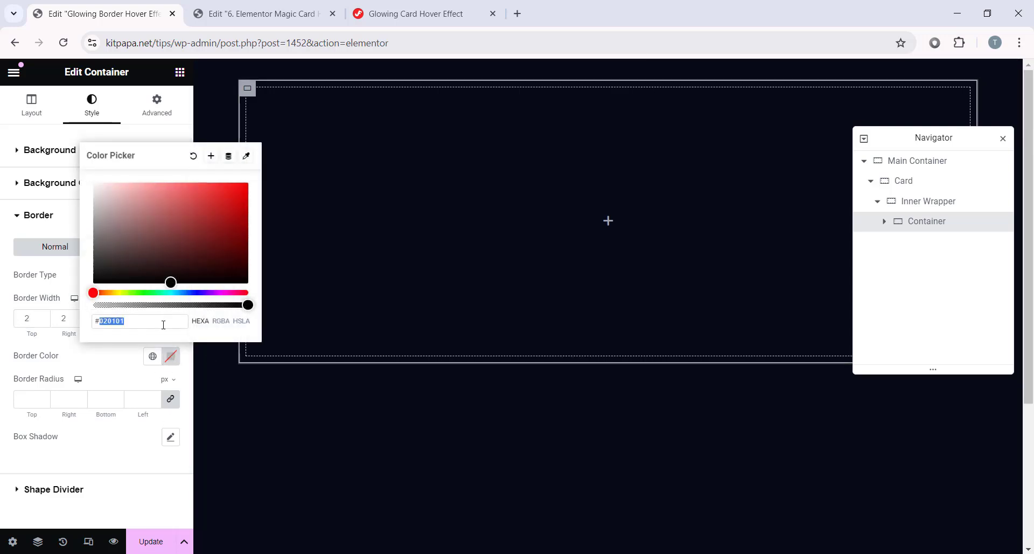
text(#c667e3)
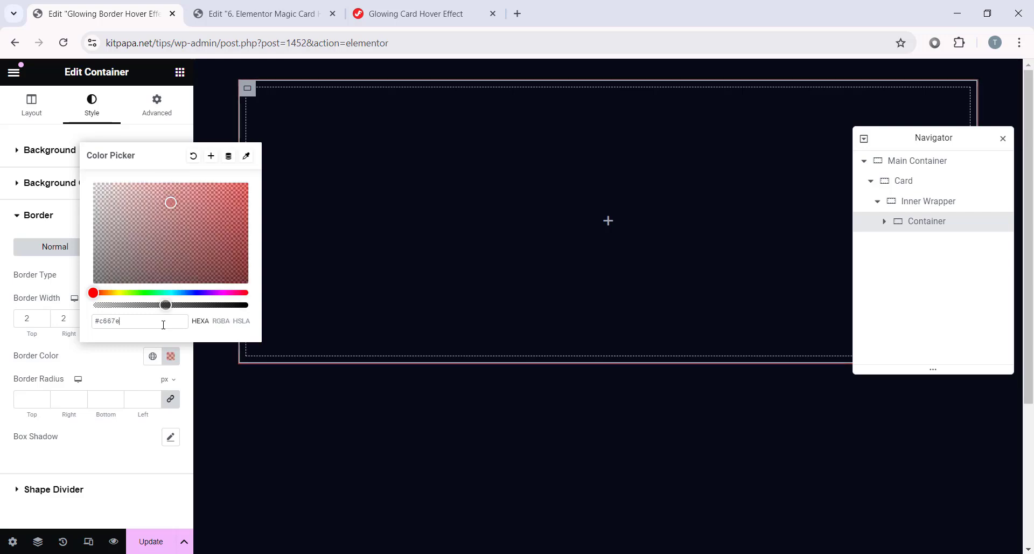
click(124, 468)
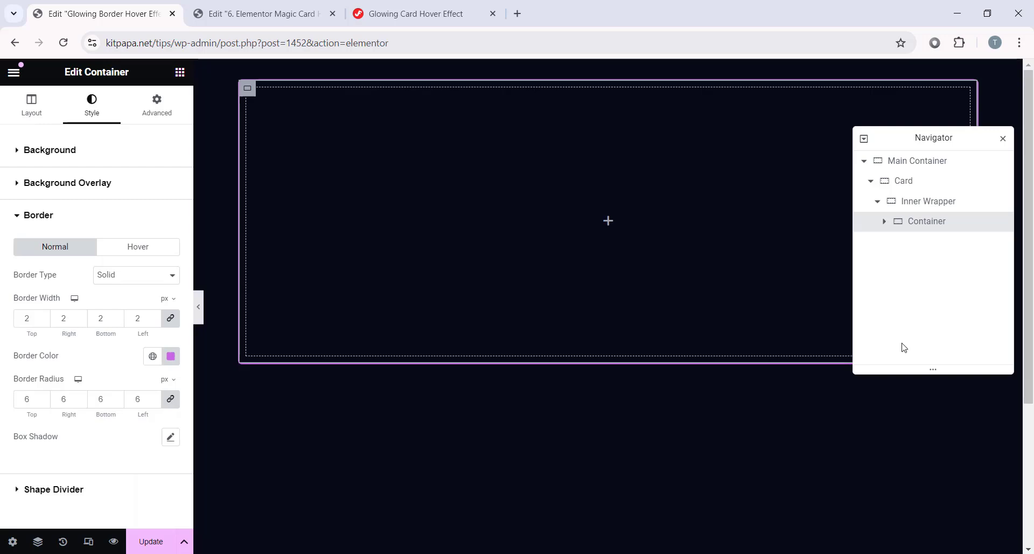
Duplicate the Card container twice so that Main Container holds three cards.
click(907, 181)
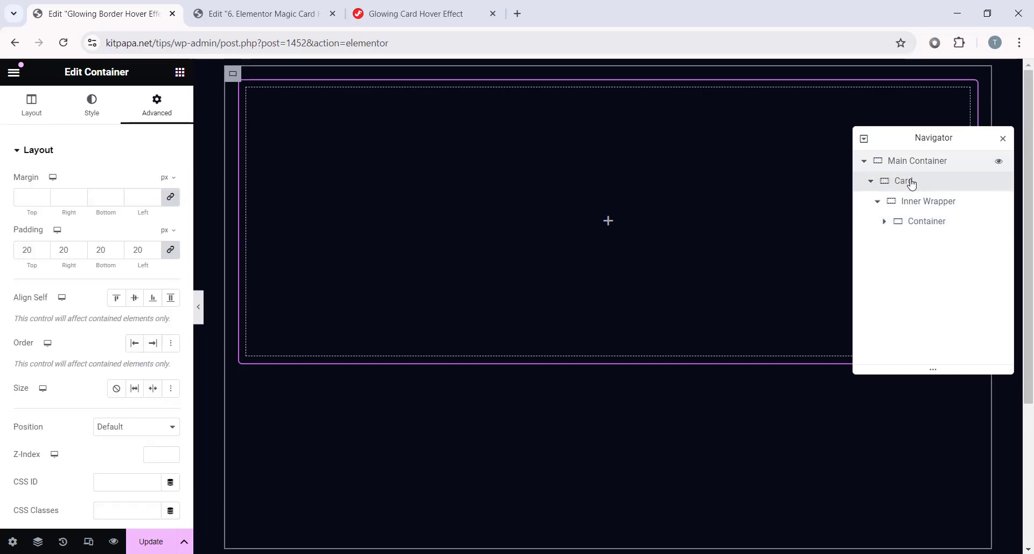
click(870, 182)
right_click(870, 183)
click(915, 223)
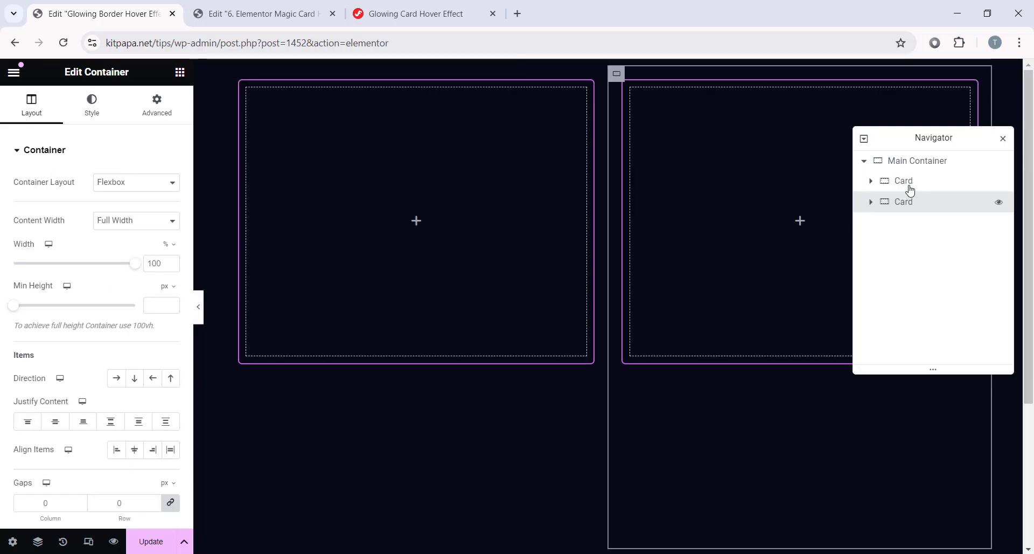
right_click(910, 186)
click(914, 227)
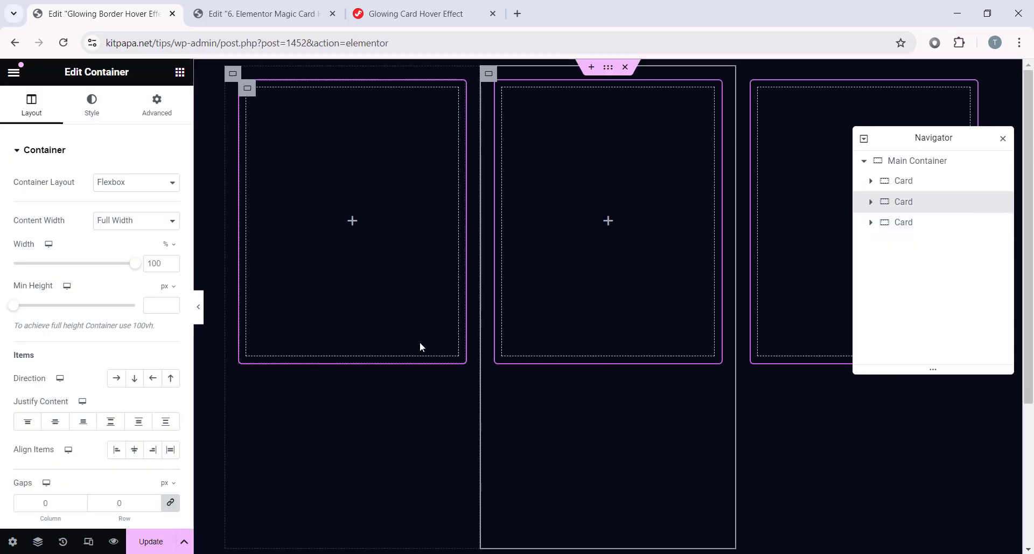
Align Main Container's items to the center.
click(927, 161)
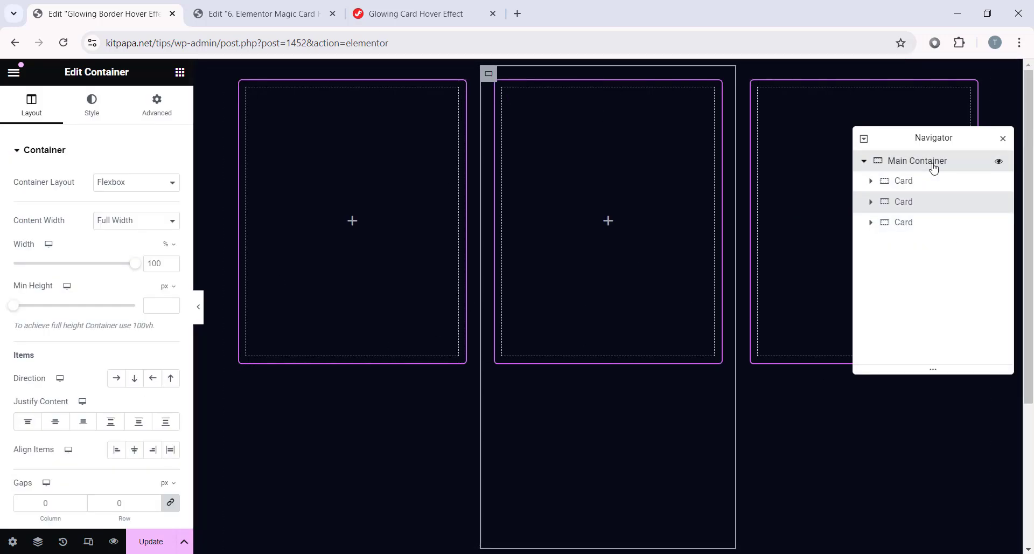
click(30, 105)
scroll(54, 280, down, 2)
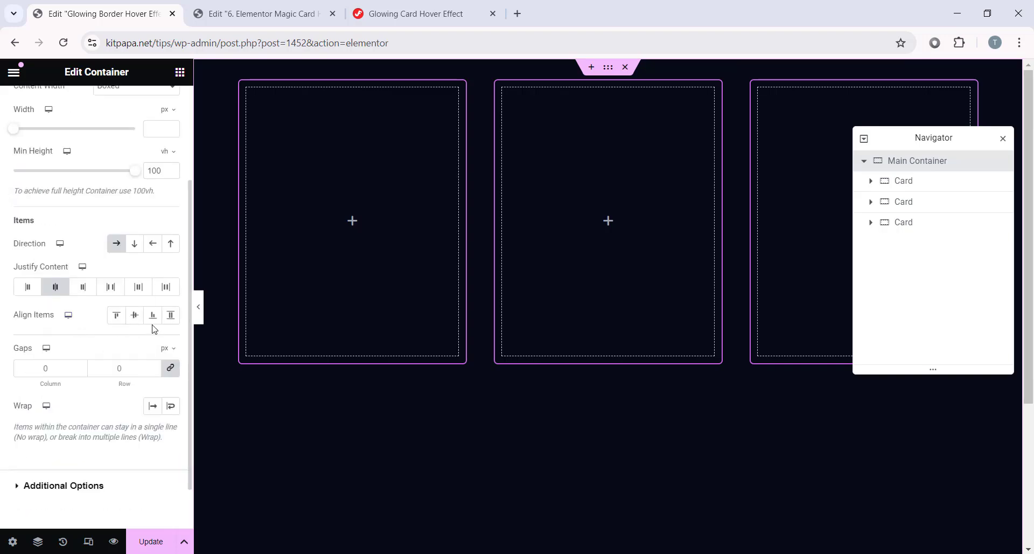
click(134, 315)
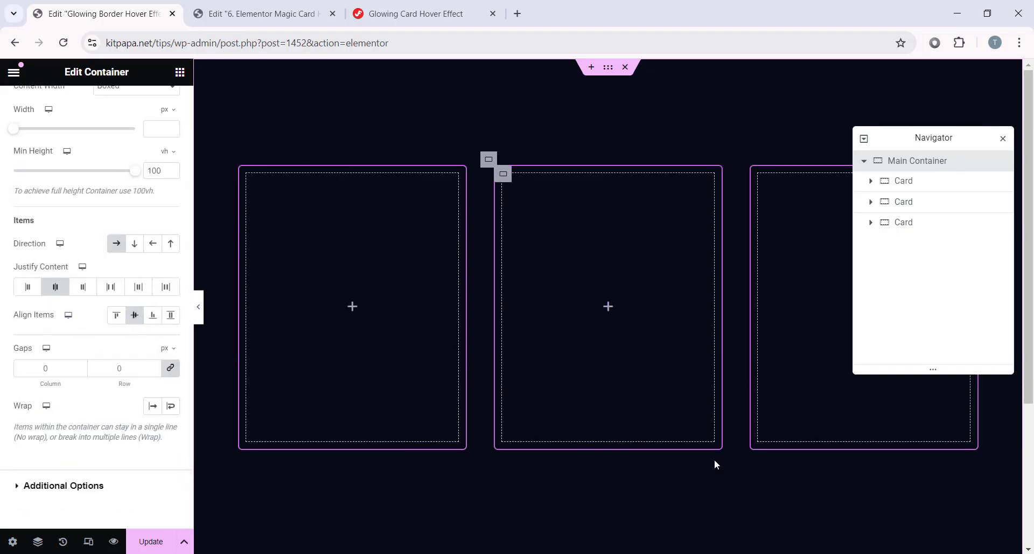
click(617, 511)
Add a heading widget to the innermost container of the middle card.
click(915, 201)
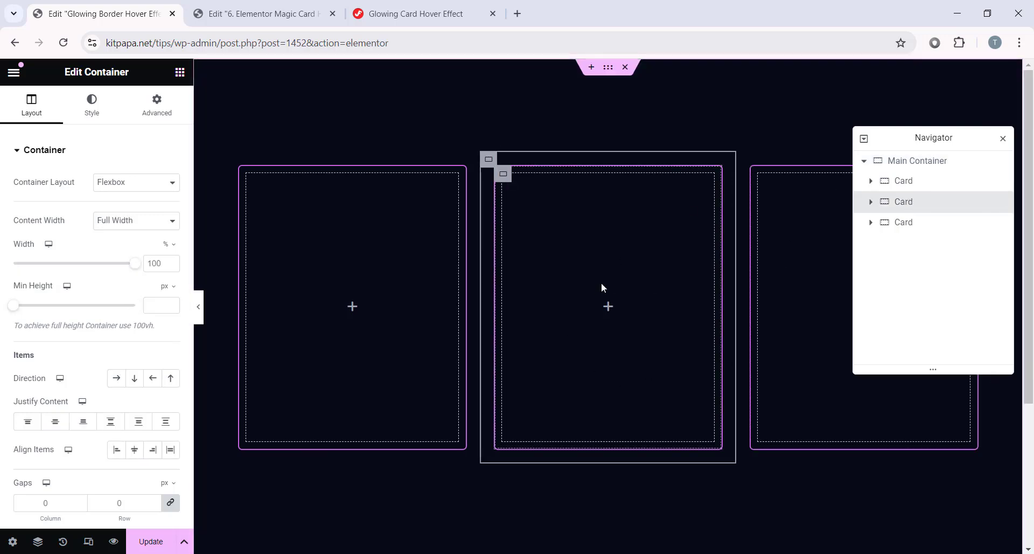
click(871, 202)
click(878, 222)
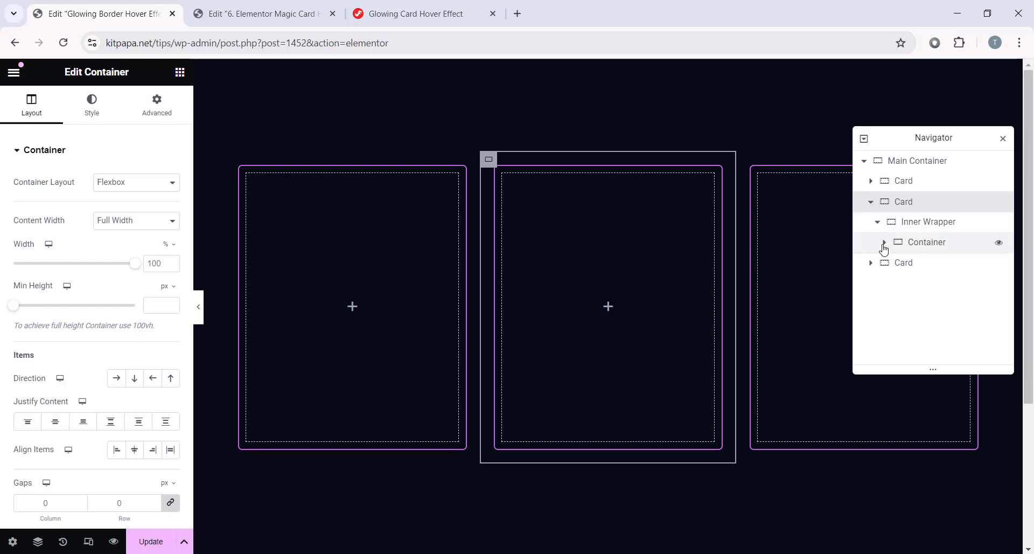
click(884, 246)
click(884, 242)
click(608, 306)
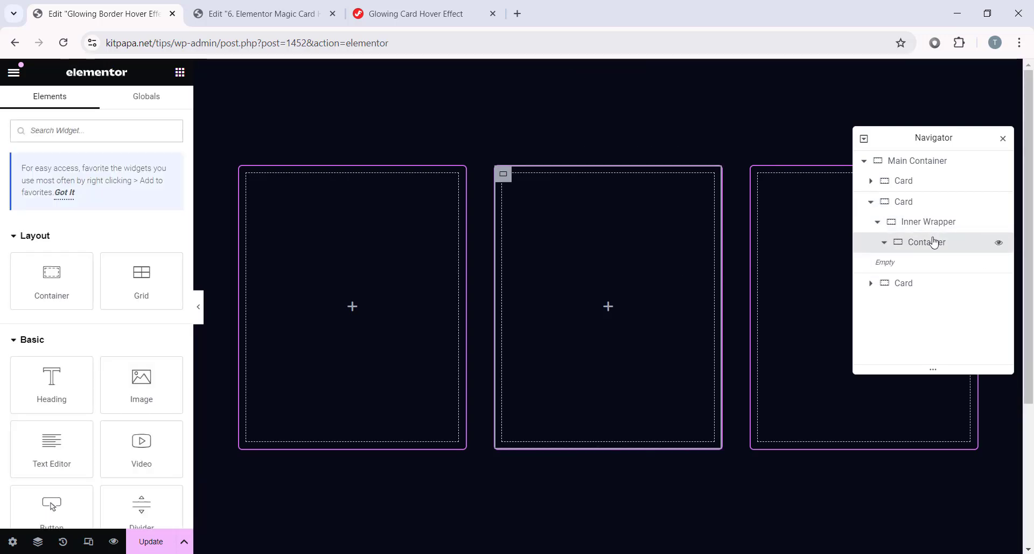
scroll(47, 299, down, 1)
drag(46, 256, 580, 307)
Title the heading "Design" and use H2 as its HTML tag.
drag(131, 208, 15, 199)
text(Design)
double_click(14, 309)
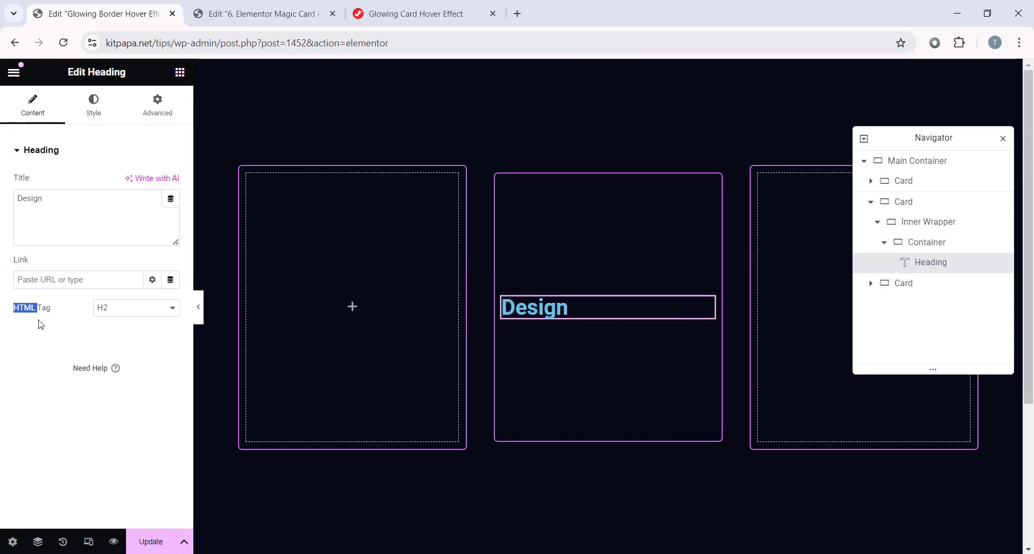
click(112, 314)
click(127, 340)
click(69, 348)
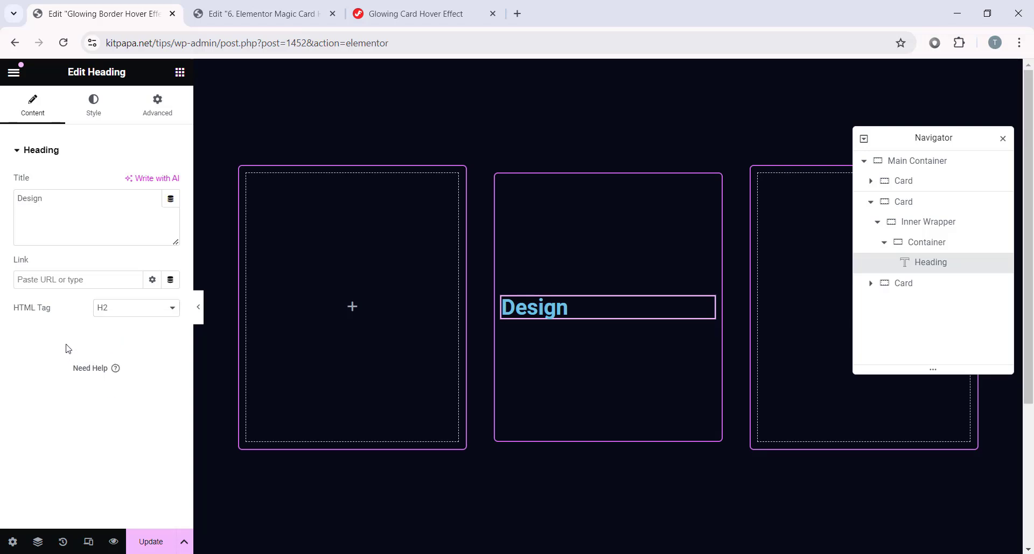
Center the Design heading and set its text color to #e7e7e7.
click(92, 106)
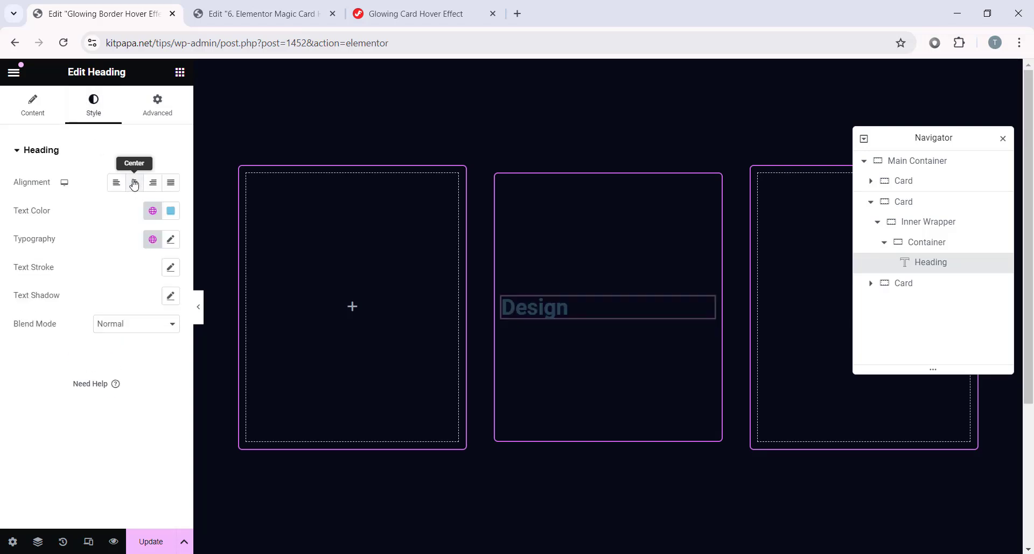
click(134, 183)
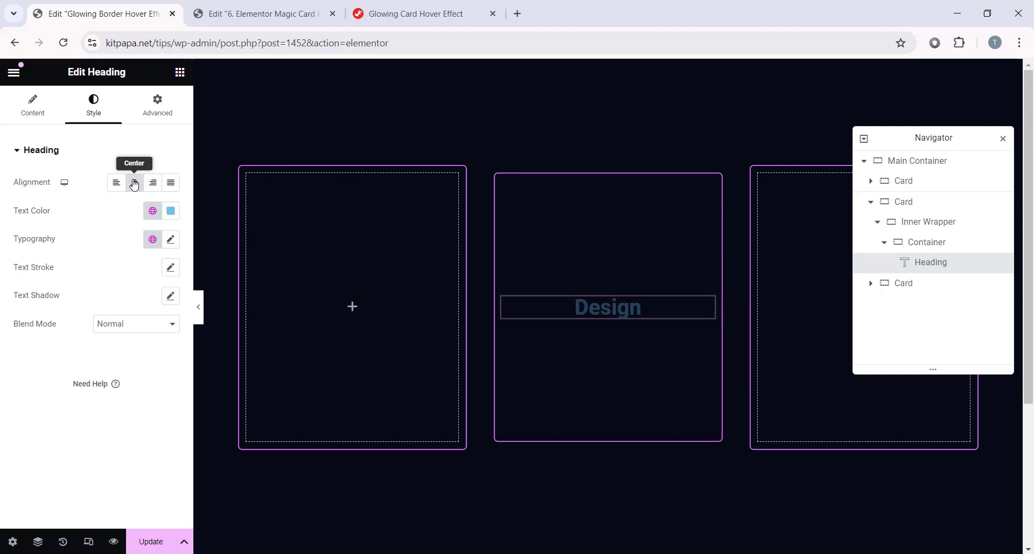
click(171, 211)
text(#e7)
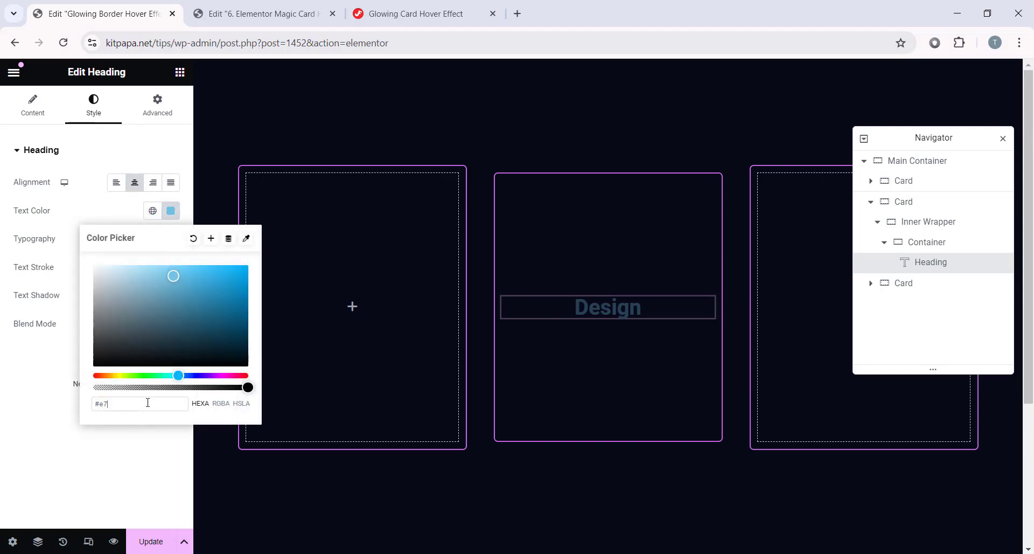
text(e7e7)
click(194, 296)
click(201, 315)
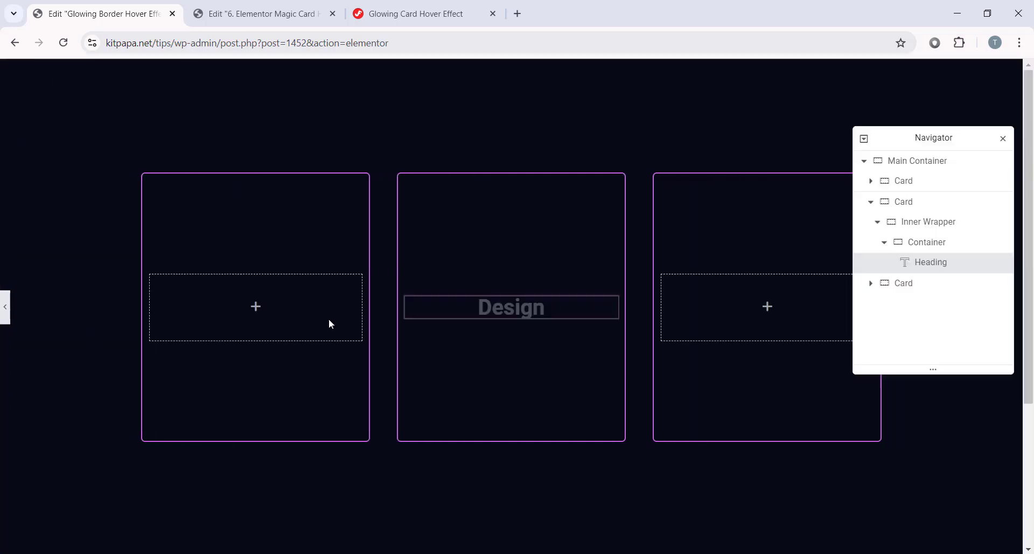
Set the Design heading's typography to the Pragati Narrow family at 35 px and choose its font weight.
click(173, 240)
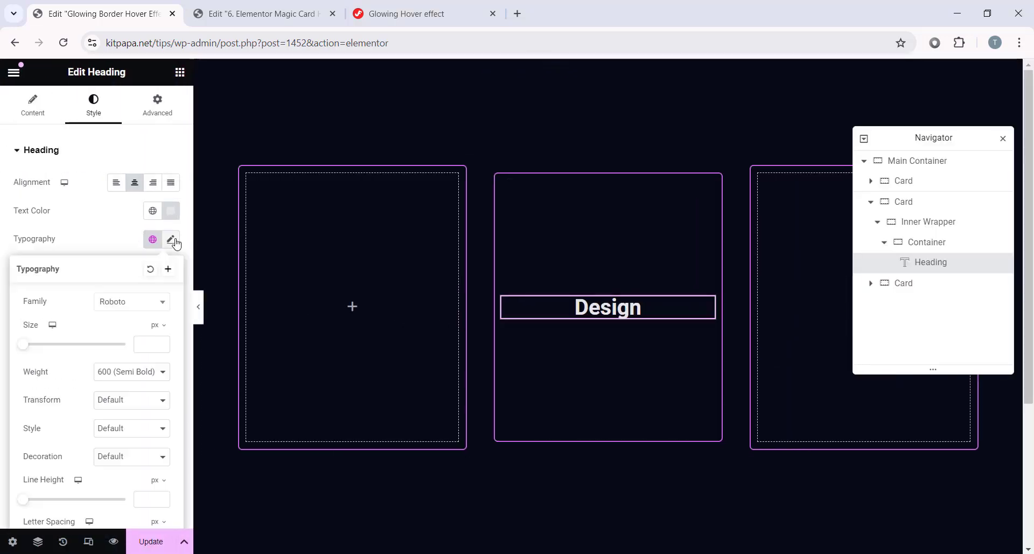
click(116, 307)
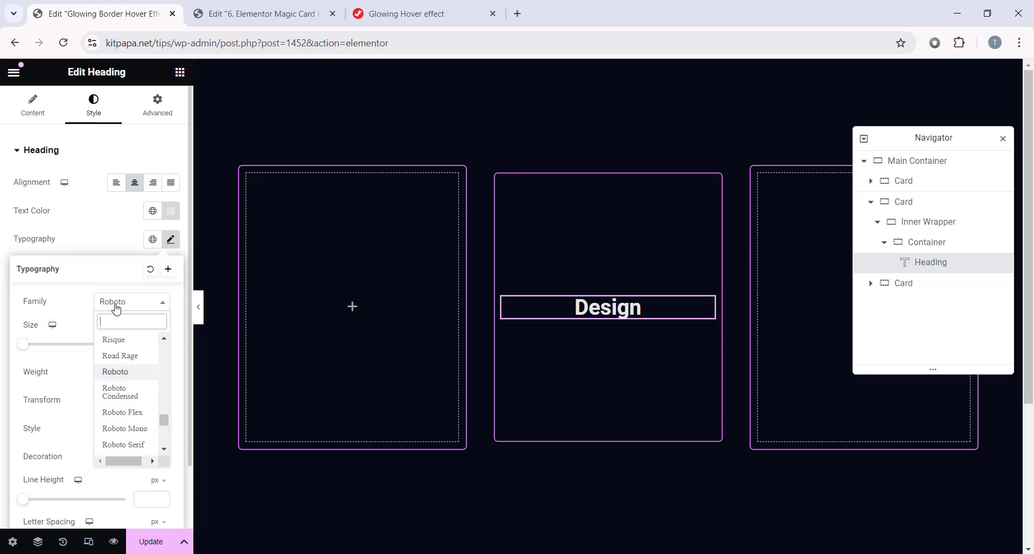
text(pragati)
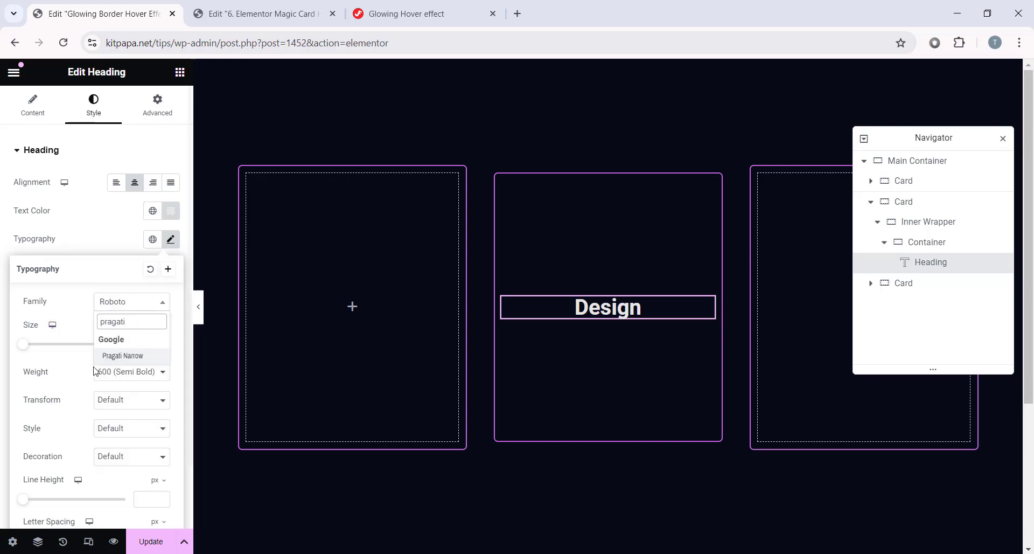
click(126, 358)
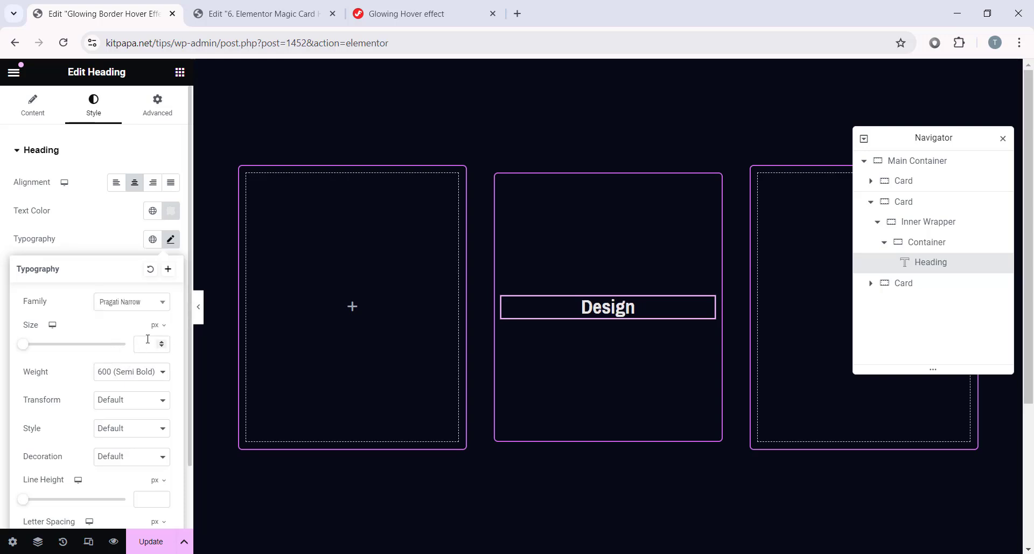
text(35)
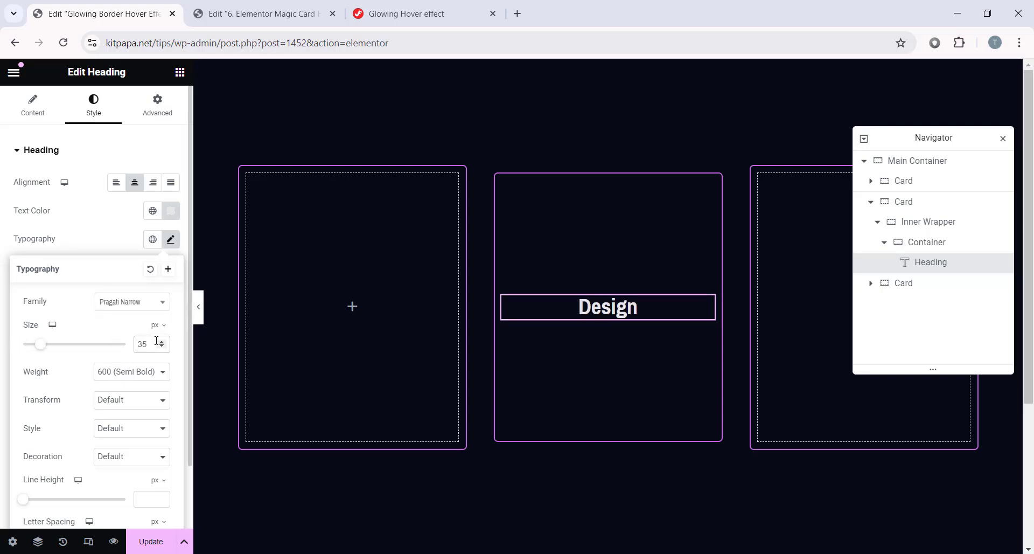
click(115, 378)
click(133, 437)
Add a text editor widget below the Design heading reading "Convert ideas into detailed plans and prototypes, ensuring both visual appeal and user-friendliness.".
click(183, 75)
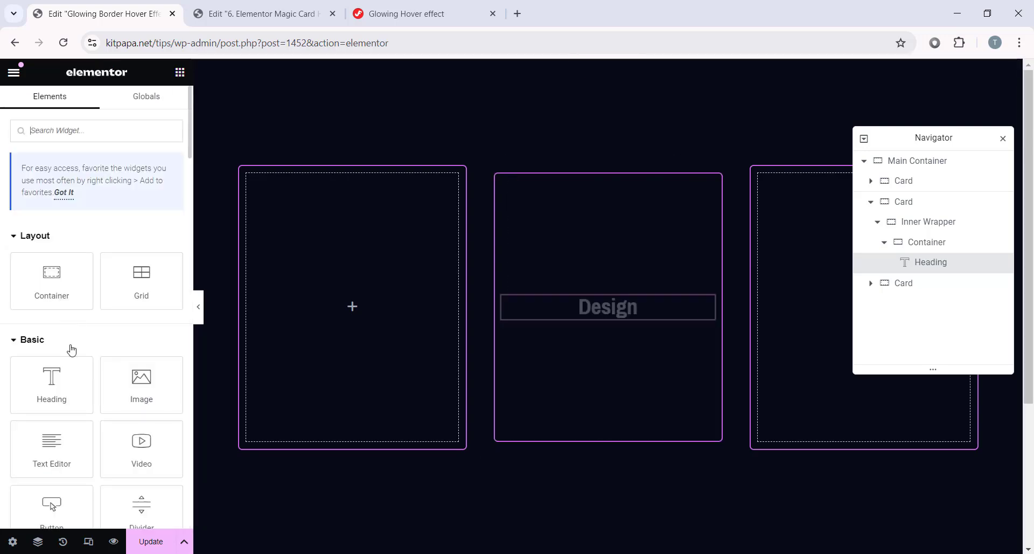
scroll(70, 350, down, 3)
drag(62, 311, 640, 333)
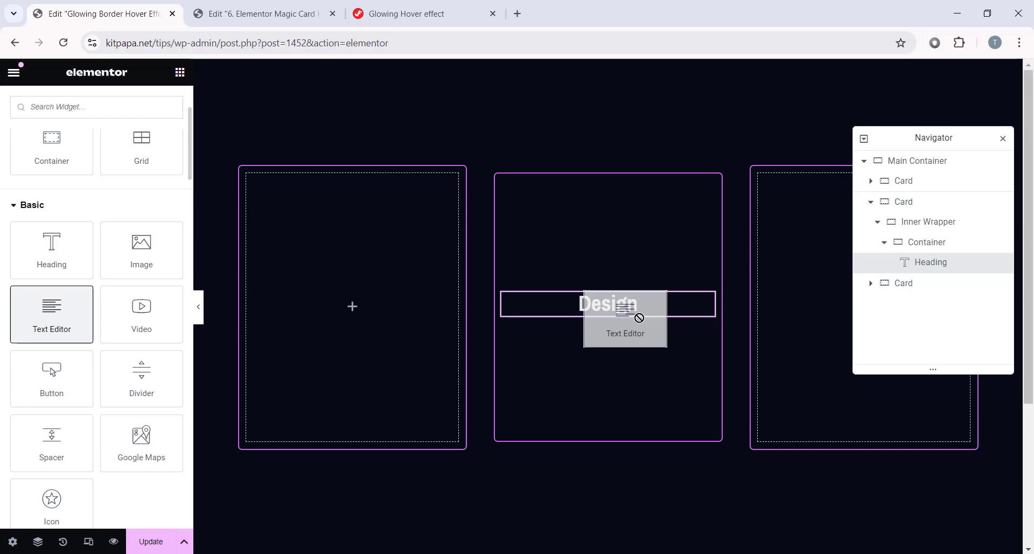
drag(639, 317, 617, 323)
key(ctrl+a)
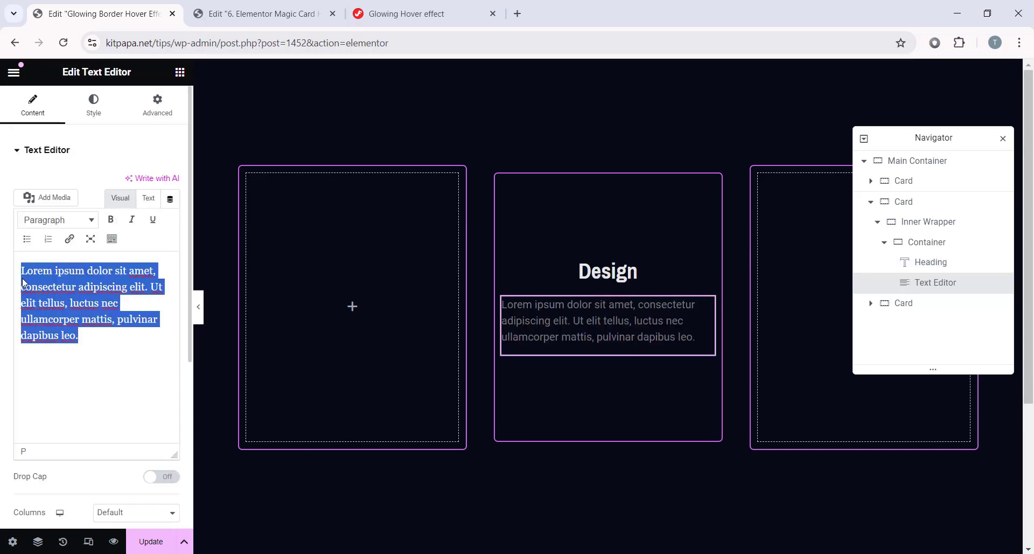
text(Convert ideas into detailed plans and prototypes, ensuring both visual appeal and user-friendliness.)
Center the middle card's description text and set its color to #e7e7e7.
click(96, 120)
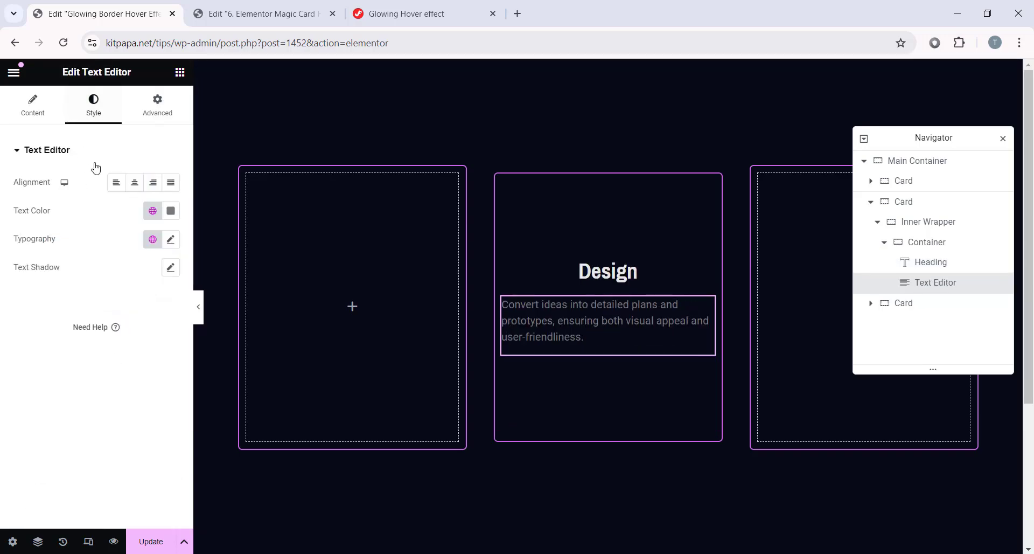
click(136, 183)
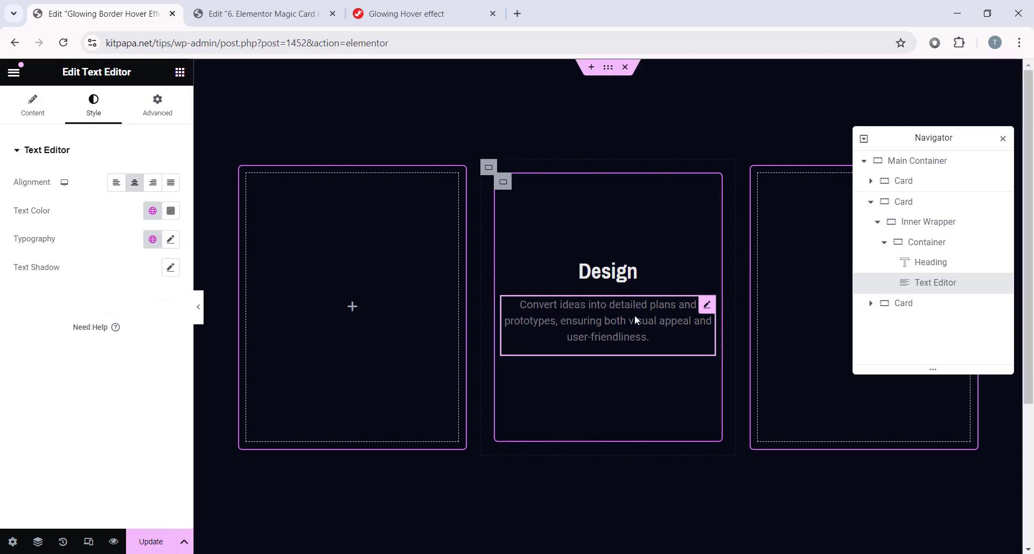
click(170, 211)
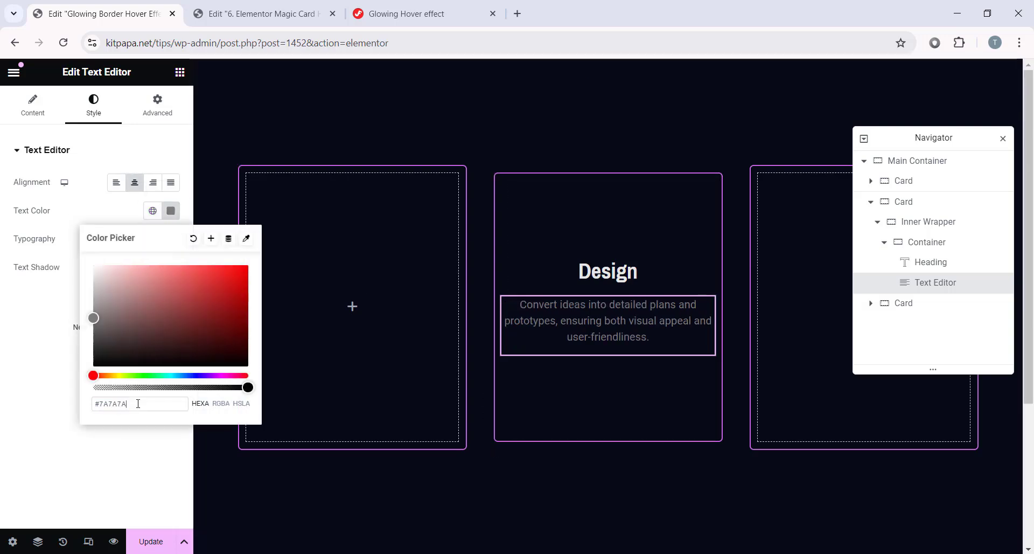
double_click(137, 404)
text(e7e7ee7)
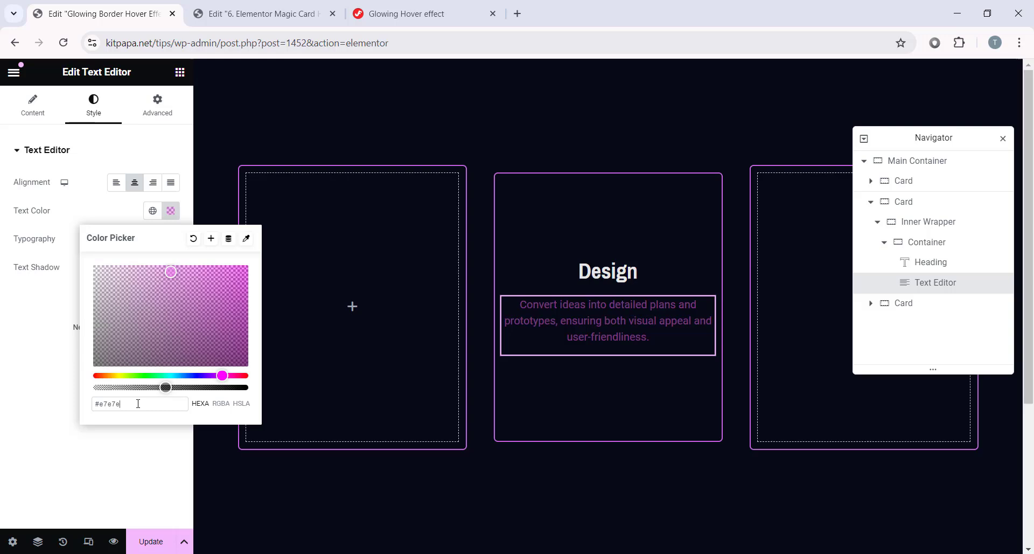
click(26, 405)
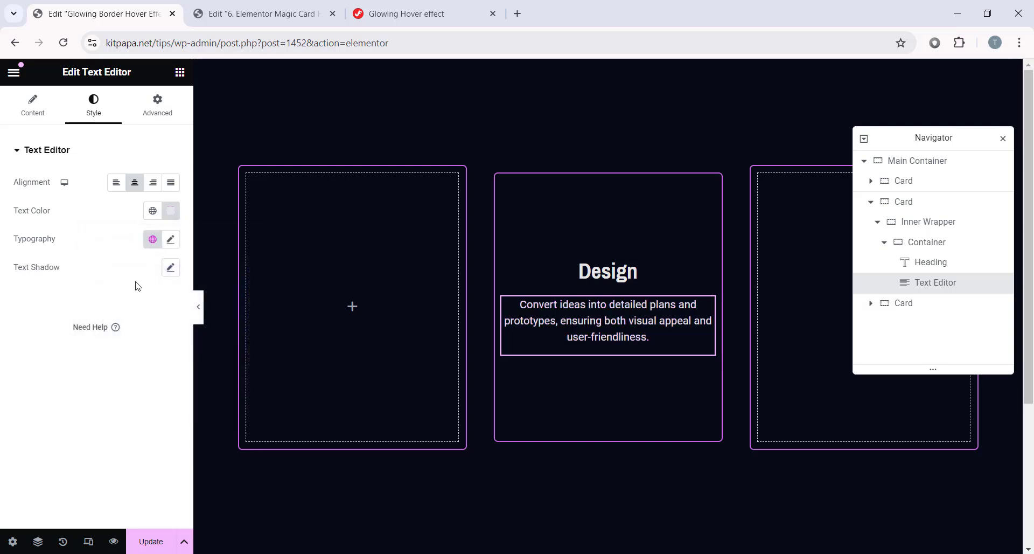
Set the middle card's description typography to the Pragati Narrow family at 22 px with 300 (Light) weight.
click(171, 240)
click(152, 308)
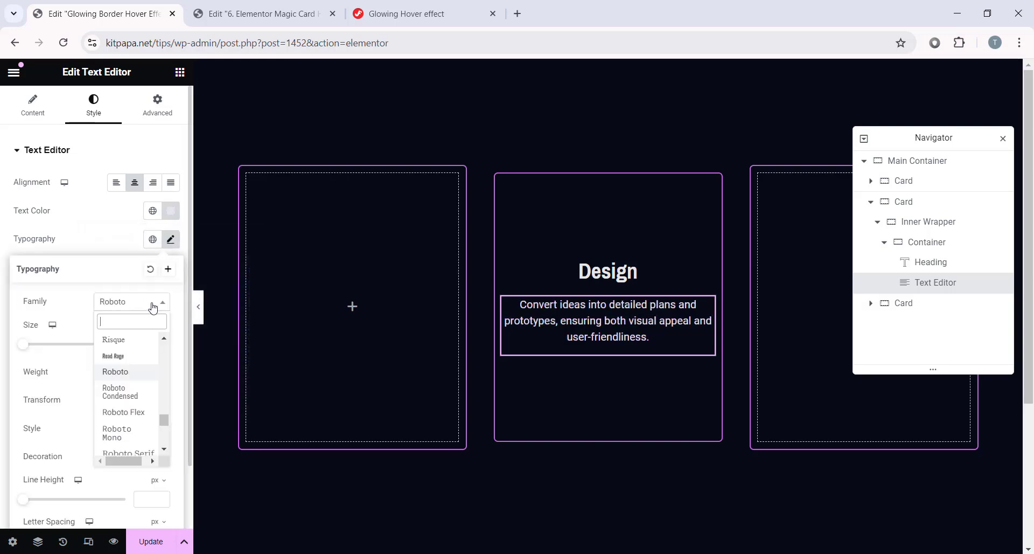
click(108, 340)
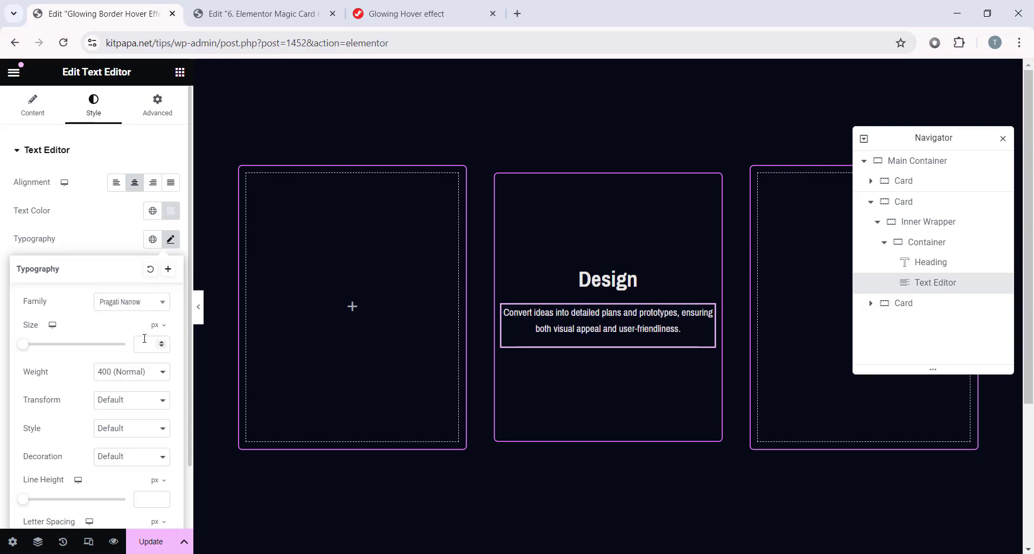
text(22)
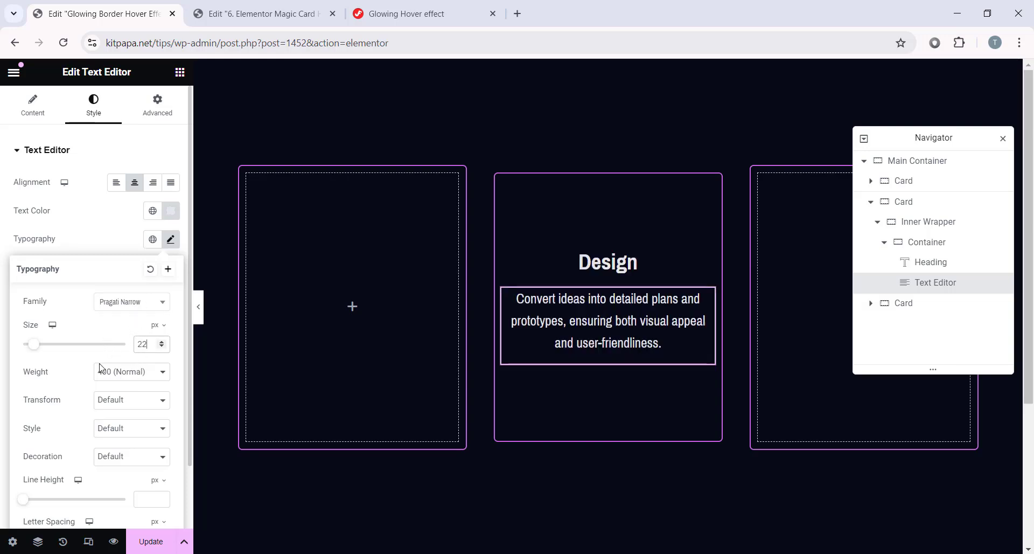
click(122, 375)
click(127, 407)
Set the line height of the middle card's description text to 1.5 em.
scroll(115, 415, down, 1)
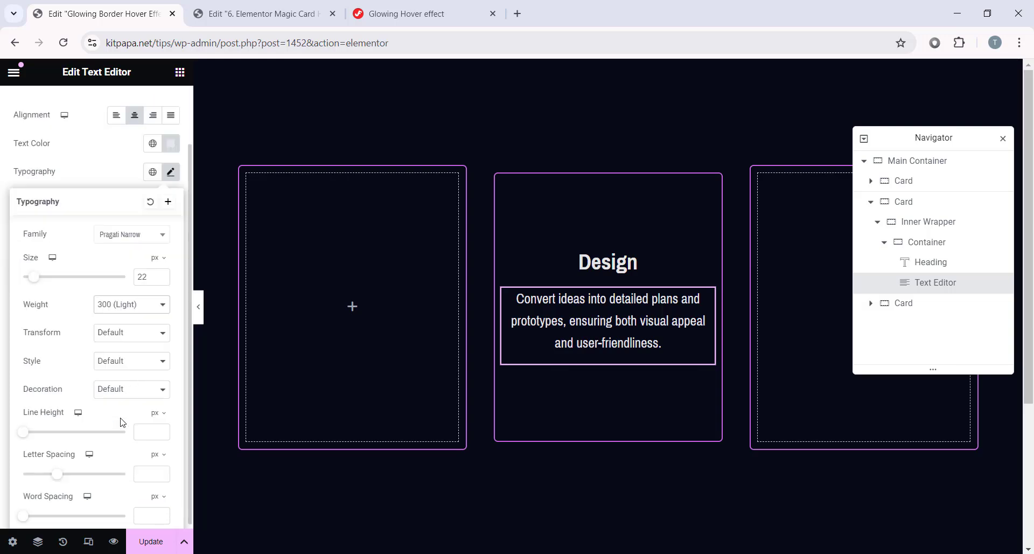
click(154, 425)
click(152, 431)
text(1.5)
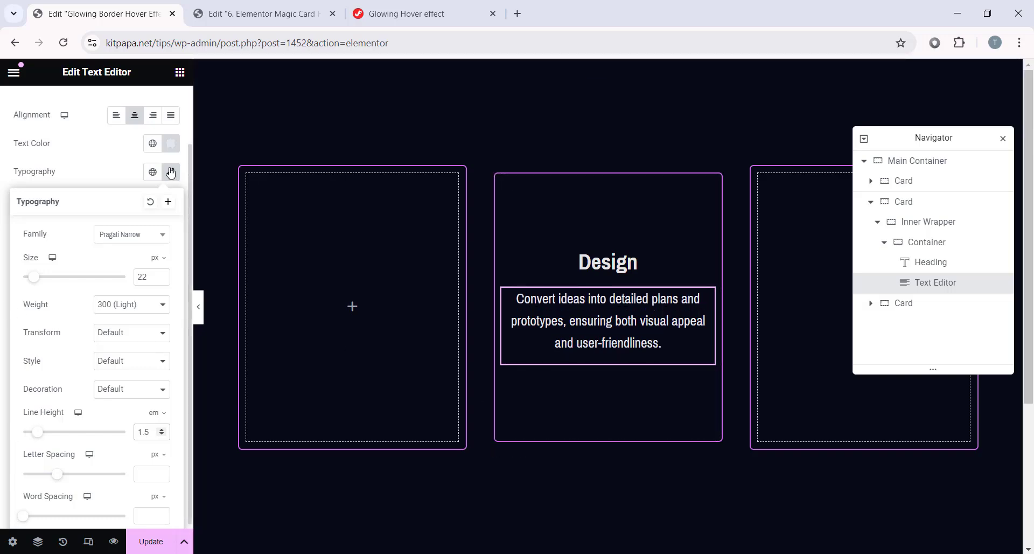
click(663, 329)
Add a button widget below the middle card's description and center it.
click(180, 71)
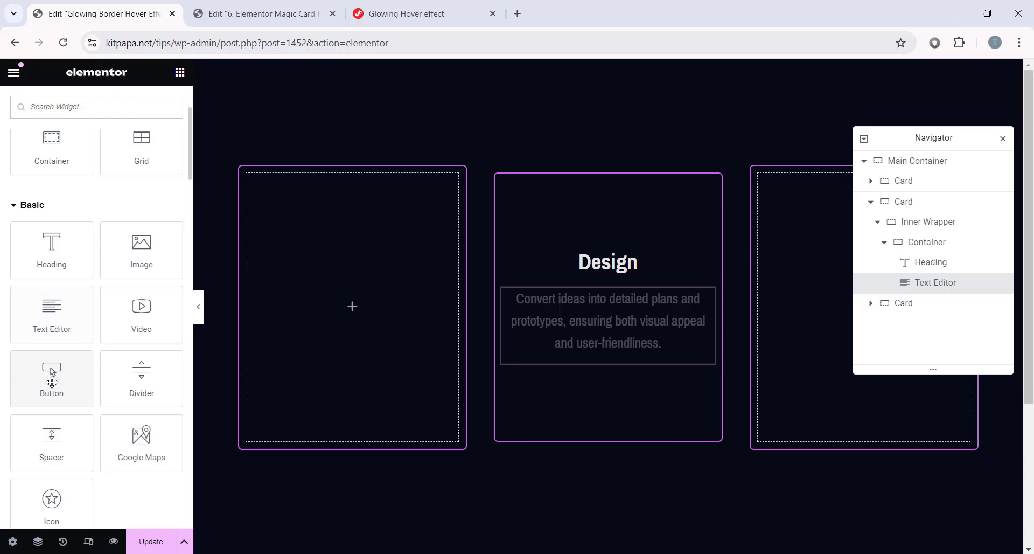
drag(51, 380, 637, 357)
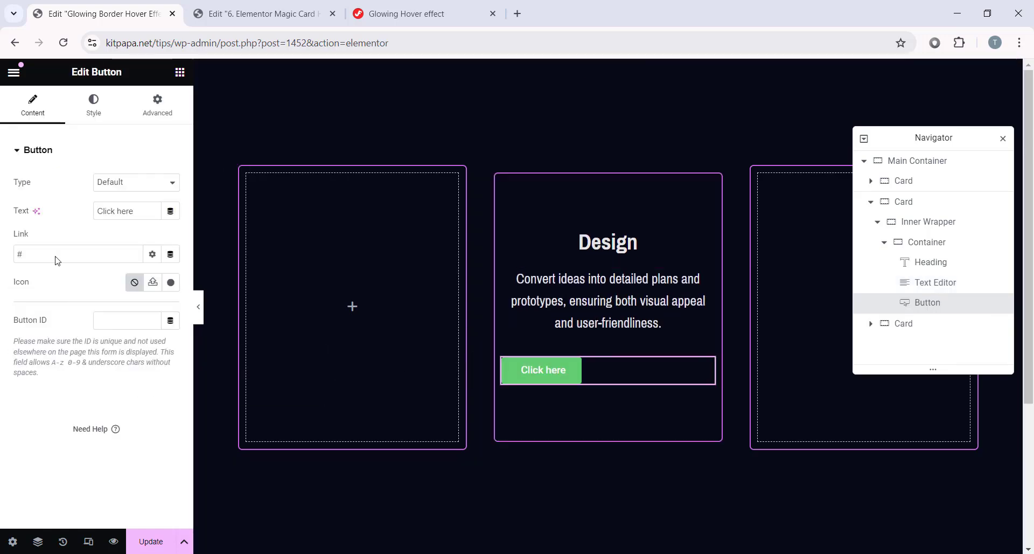
click(94, 105)
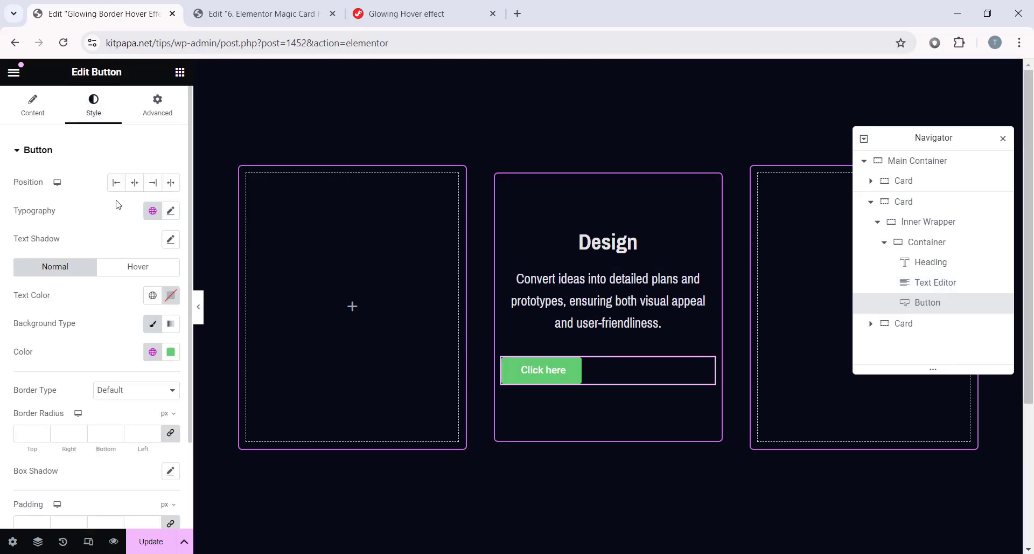
click(134, 182)
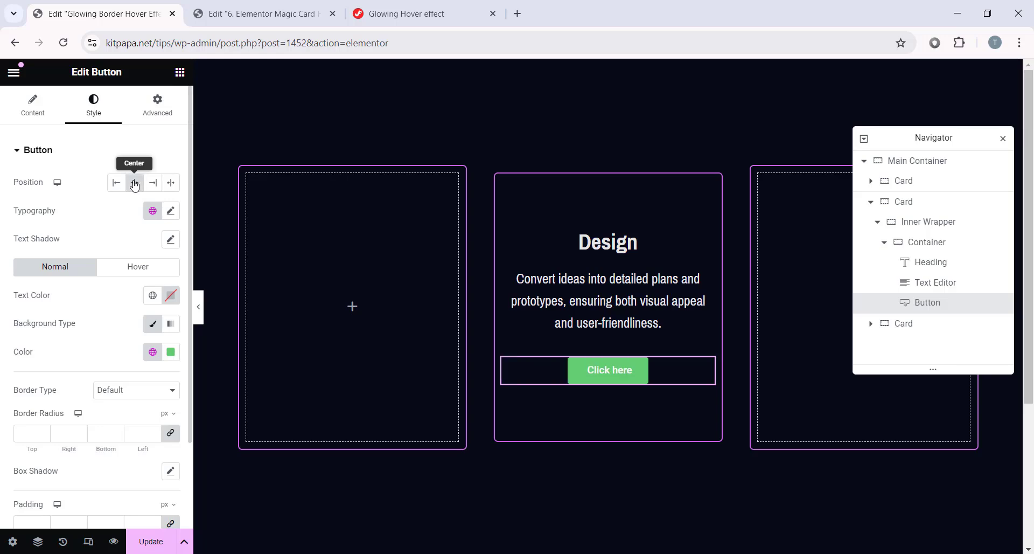
Set the button's typography to the Pragati Narrow family at 16 px, 600 (Semi Bold) weight, with Uppercase transform.
click(171, 212)
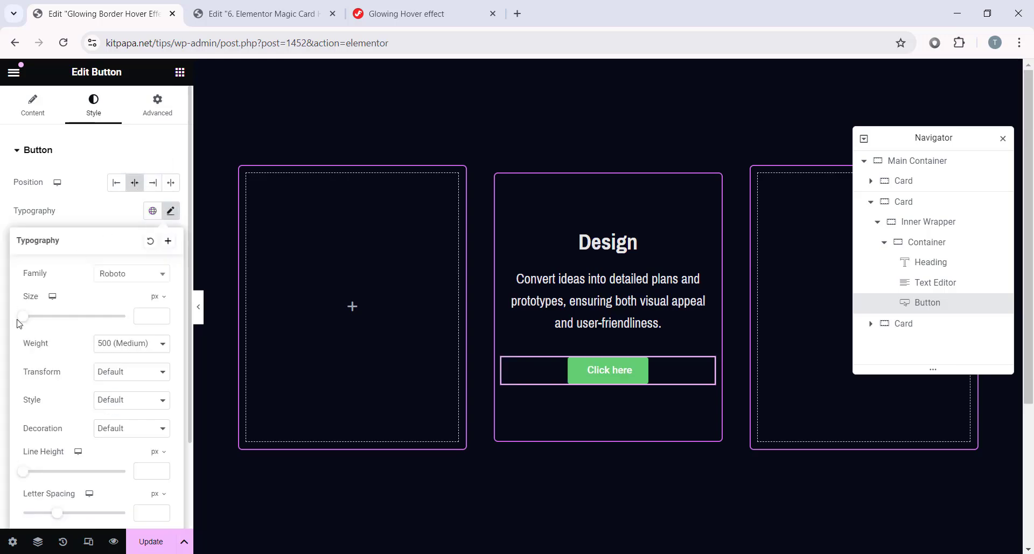
click(120, 275)
text(pragati)
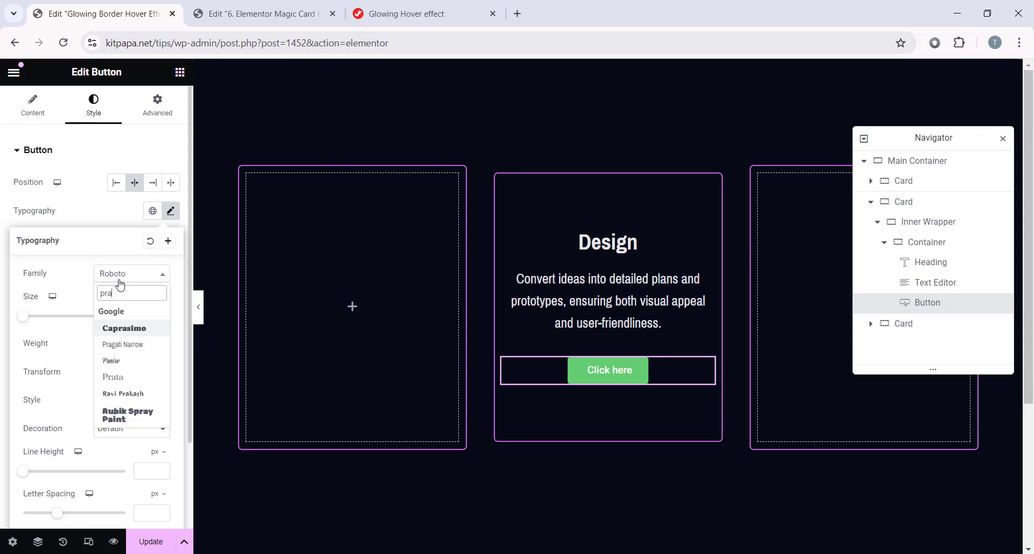
click(132, 328)
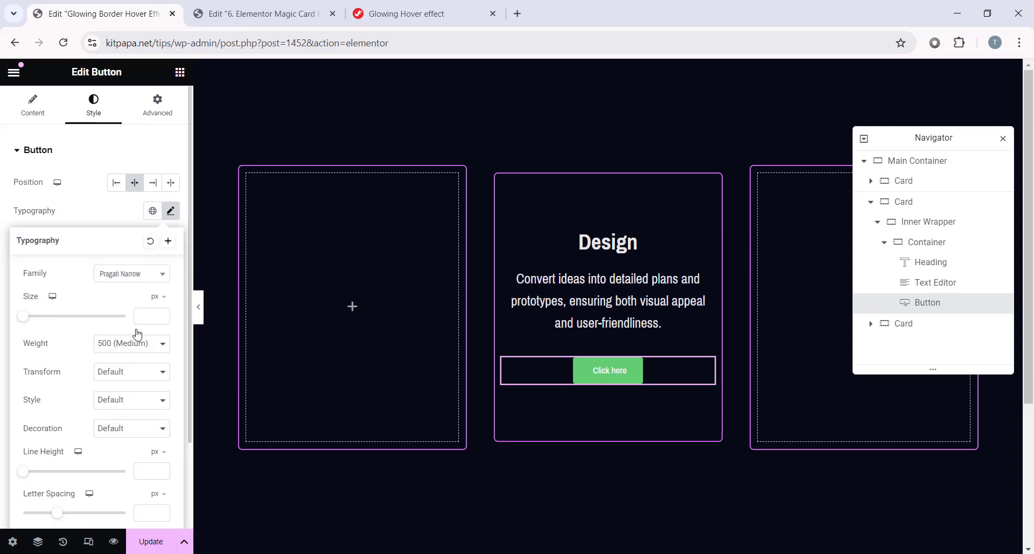
click(144, 317)
text(16)
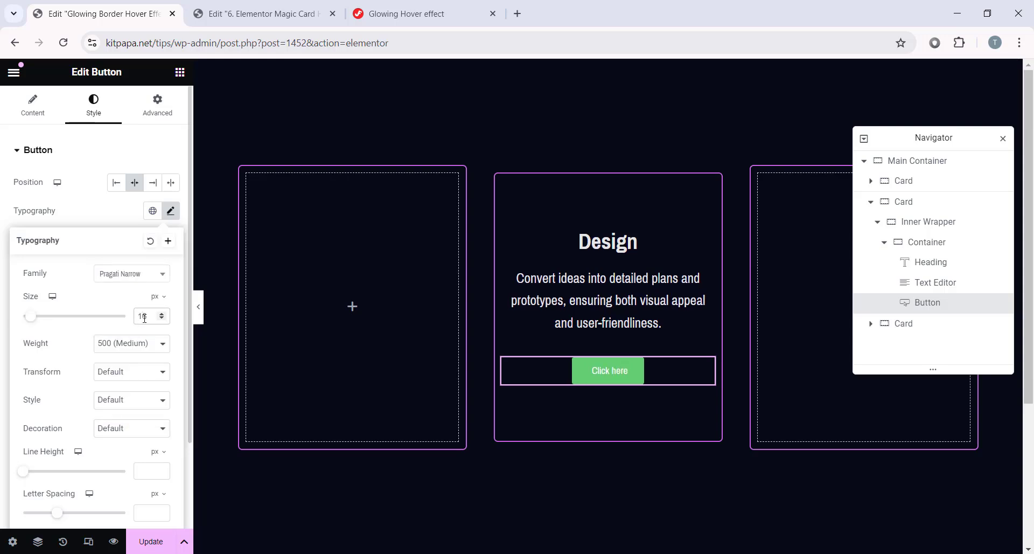
click(103, 343)
click(118, 405)
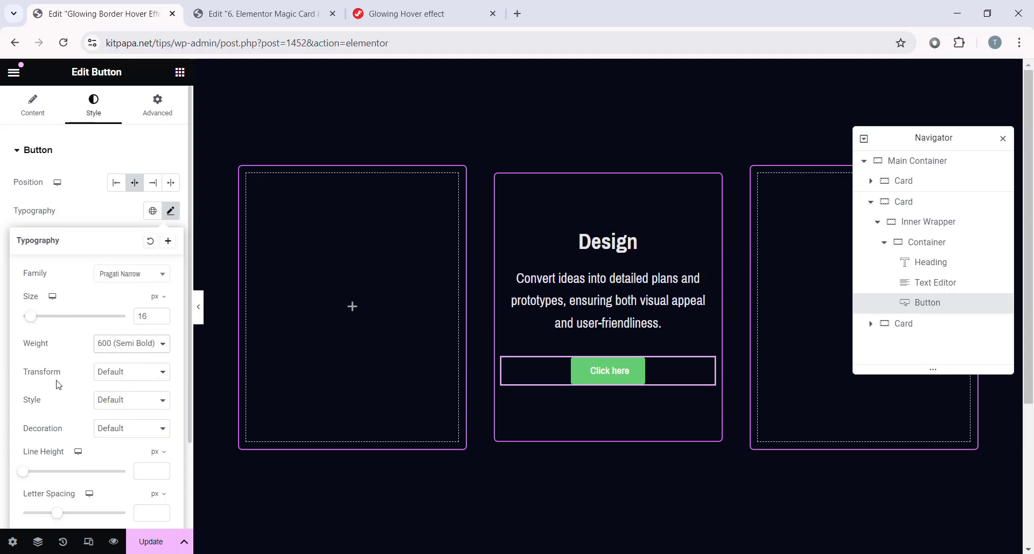
click(141, 374)
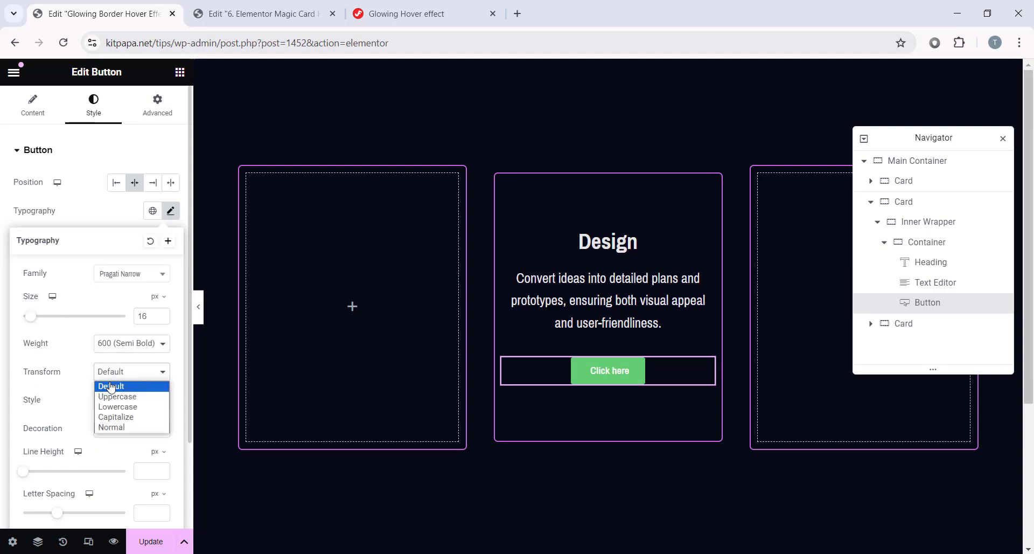
click(132, 399)
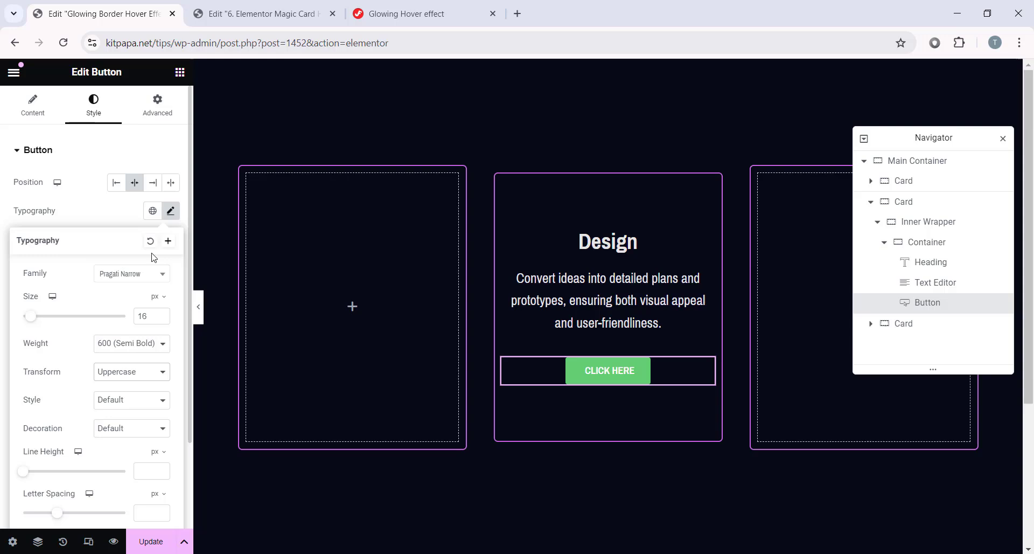
click(171, 210)
Make the button's background color fully transparent and set its text color to #e7e7e7.
scroll(135, 264, down, 1)
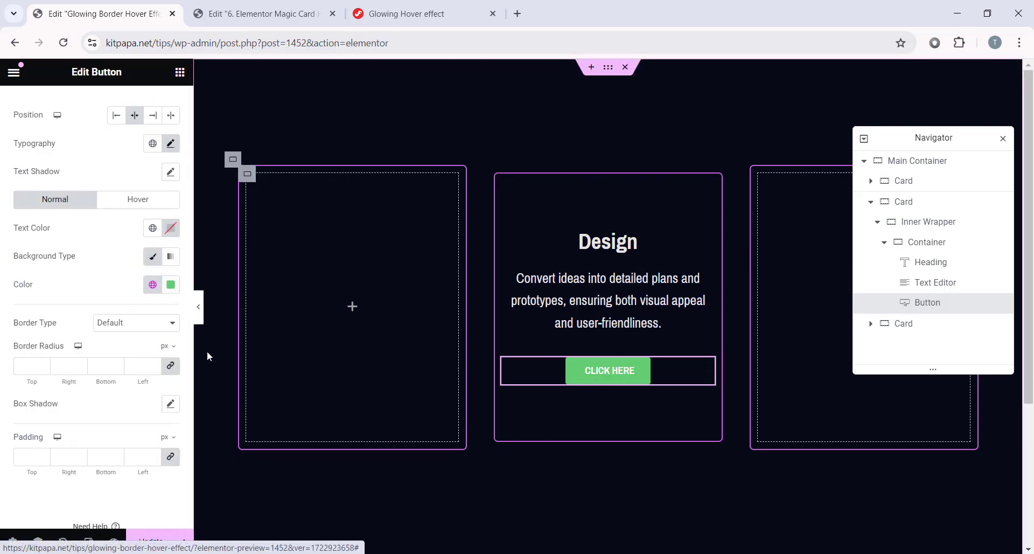
click(171, 285)
drag(242, 463, 92, 462)
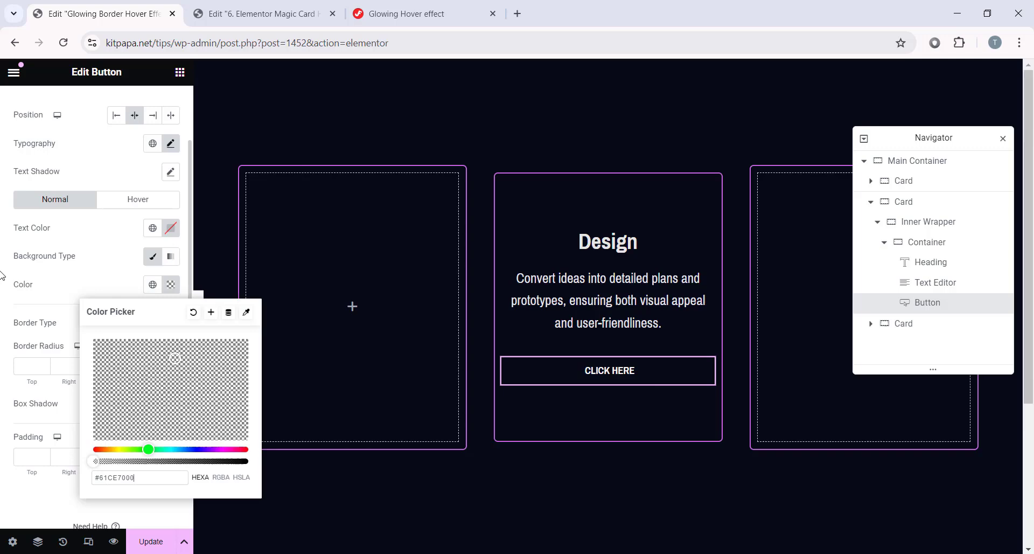
click(35, 229)
click(171, 228)
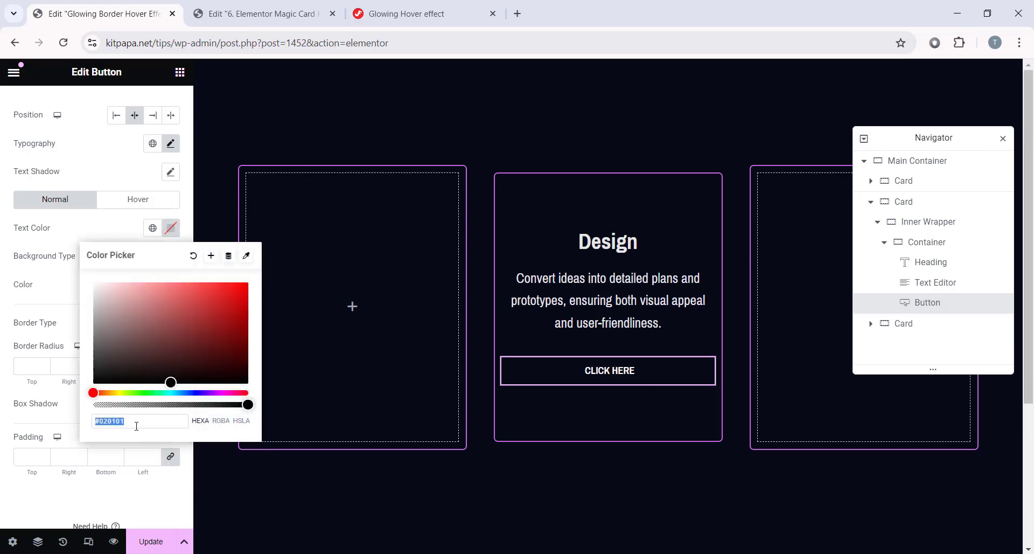
text(#e7e7e7)
click(628, 387)
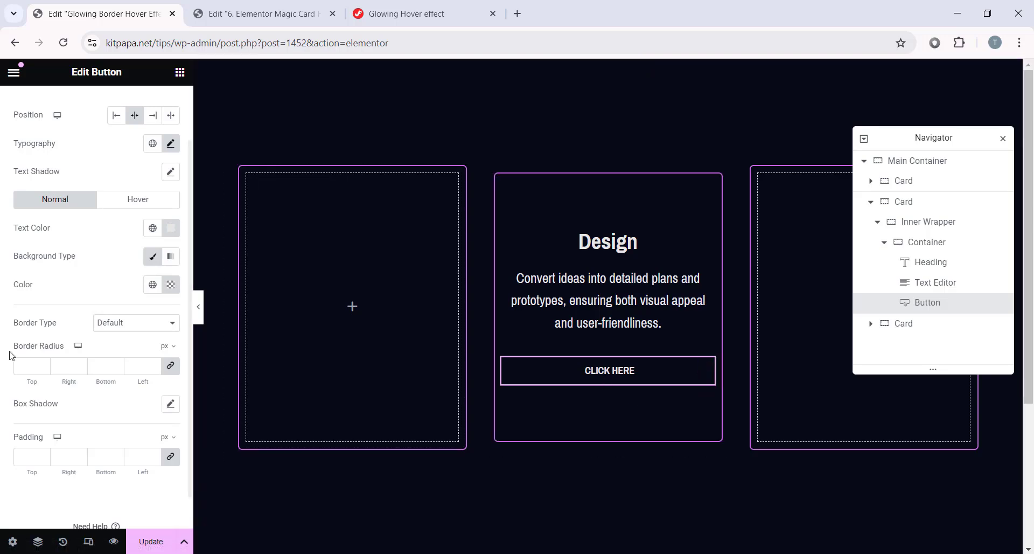
Give the button a solid 1 px border in #e7e7e7 with a 15 px border radius.
click(162, 324)
click(107, 357)
click(34, 360)
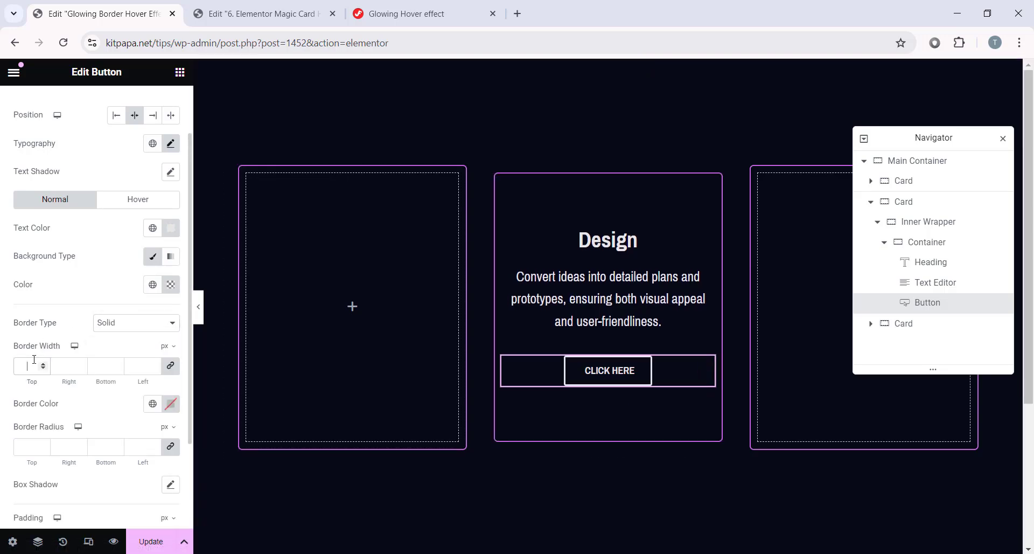
text(1)
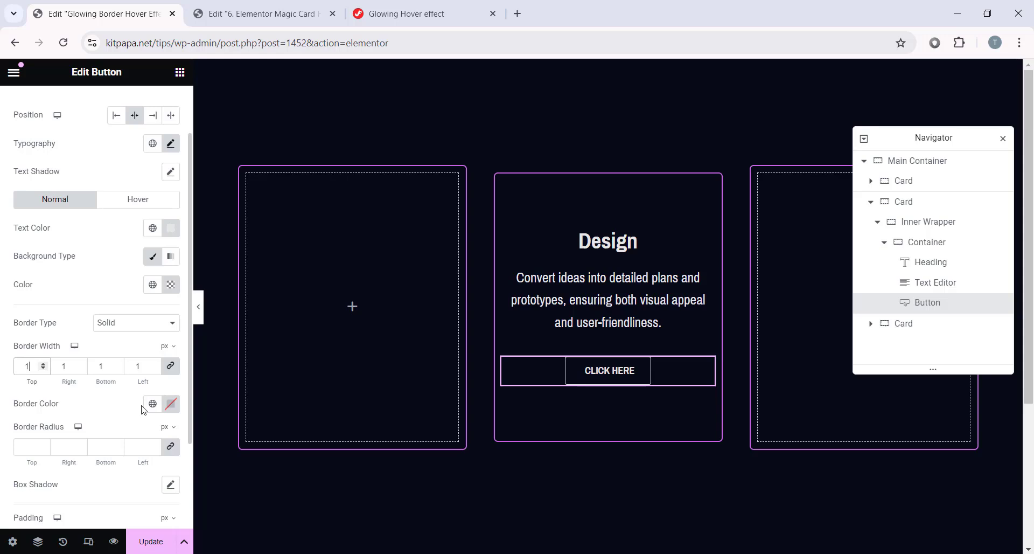
click(171, 404)
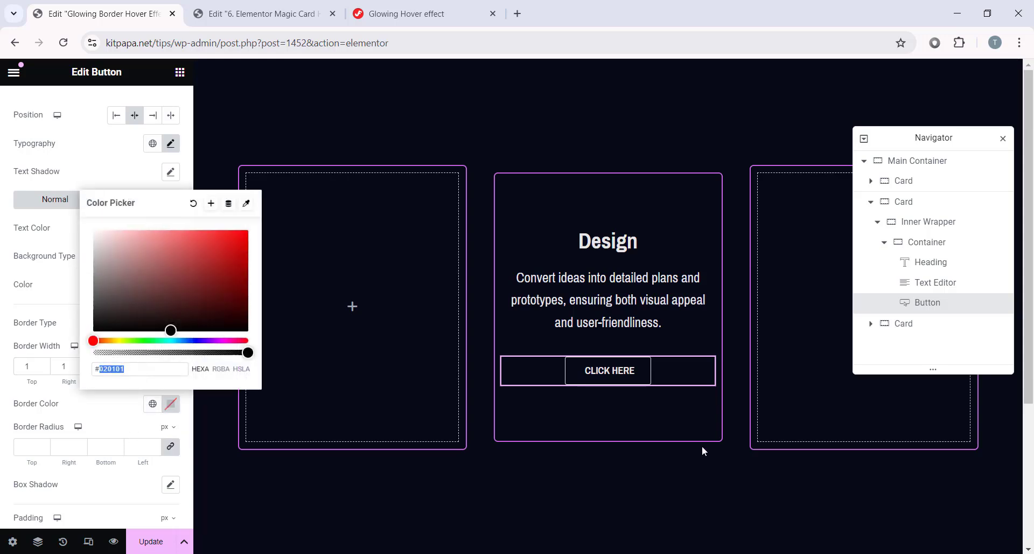
text(e5e5e5)
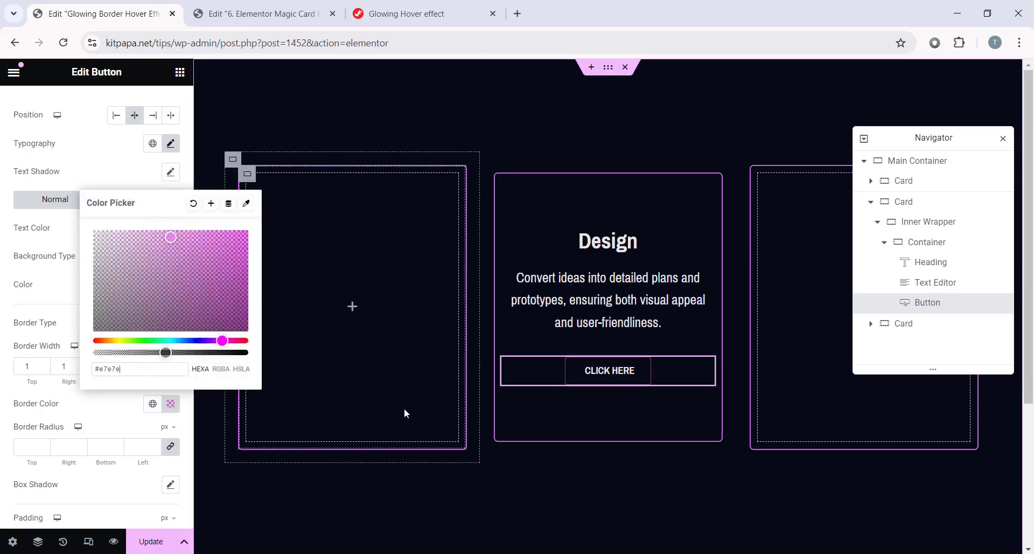
click(45, 401)
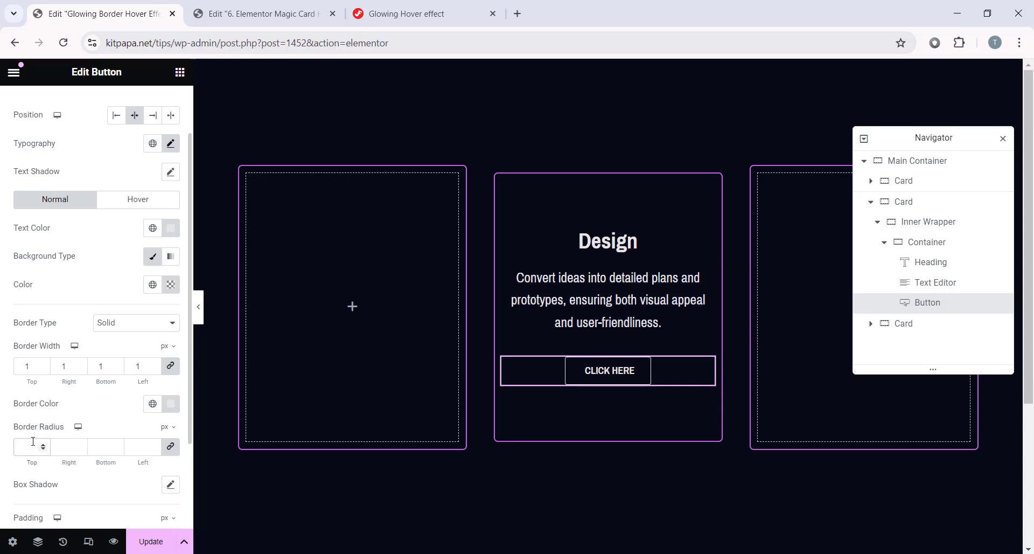
text(15)
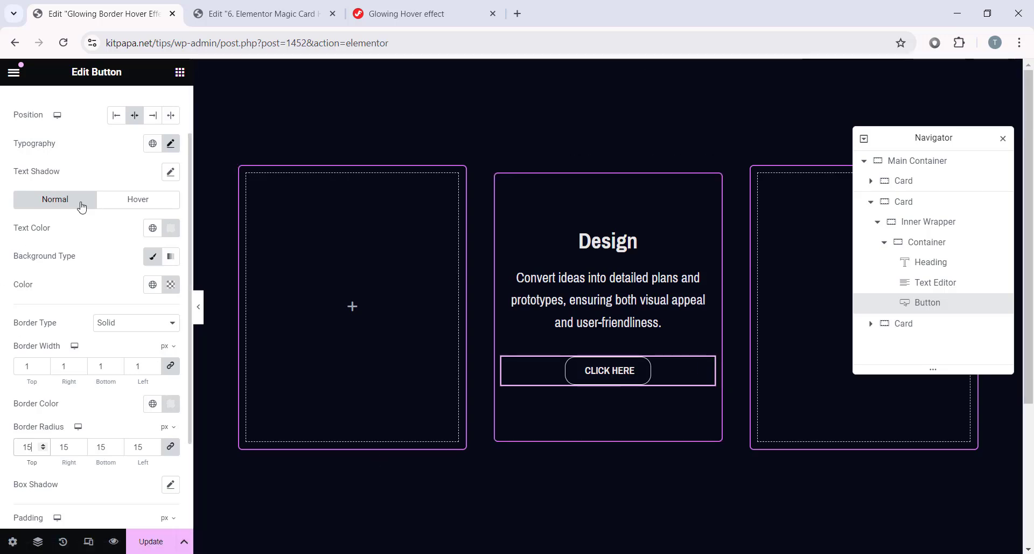
Set the button's hover background color to #e7e7e7 and its hover text color to #080a17.
click(154, 205)
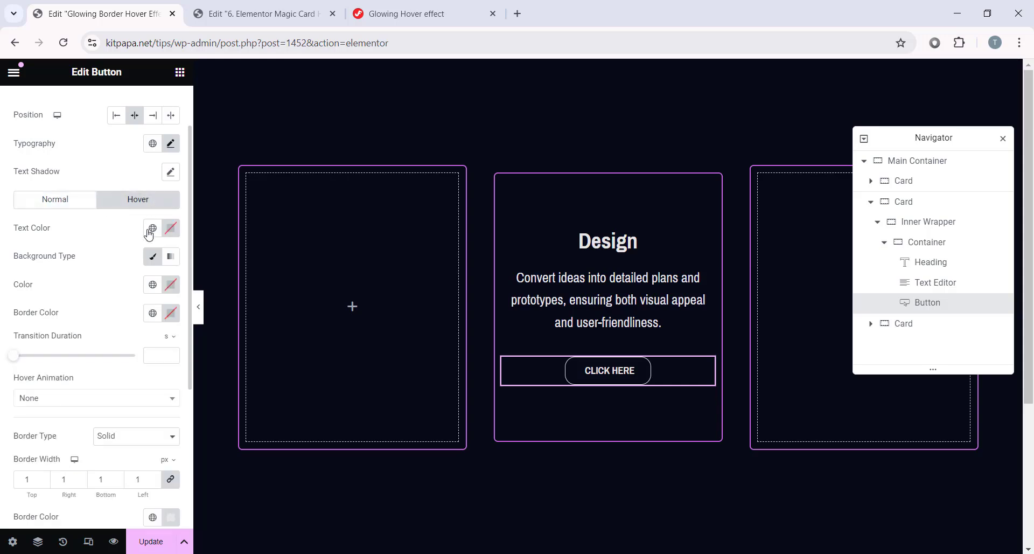
click(170, 286)
text(e7e7e7)
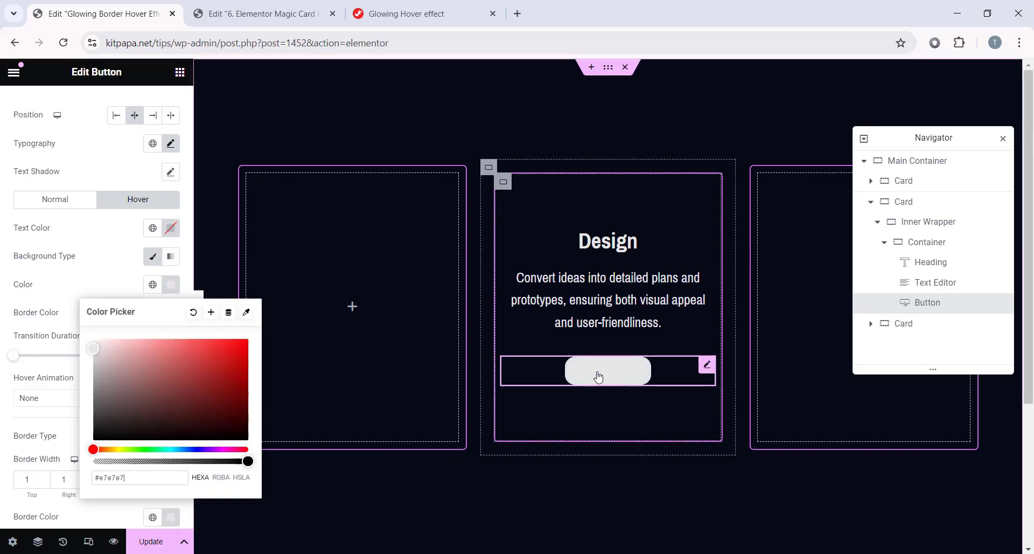
click(171, 227)
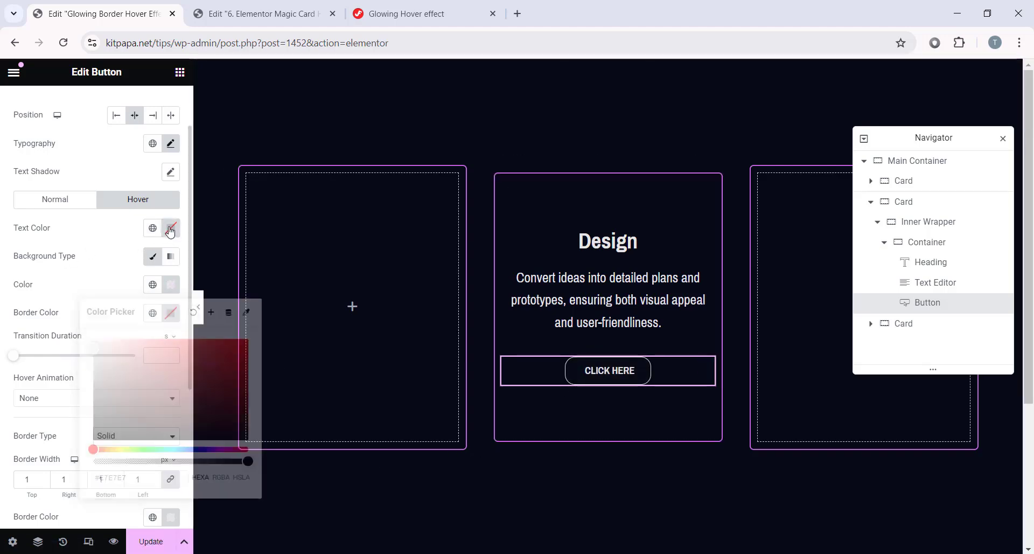
text(080)
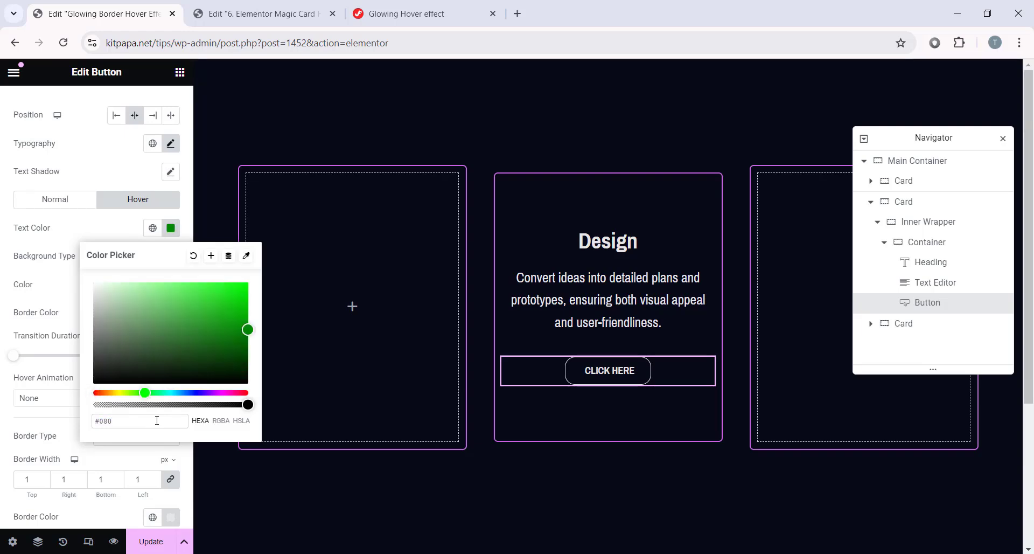
text(a17)
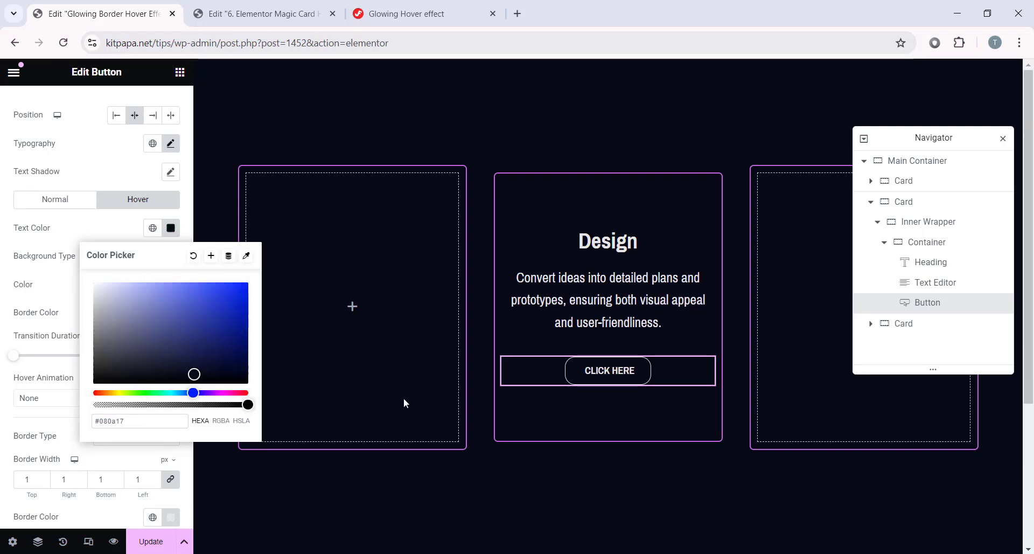
click(623, 377)
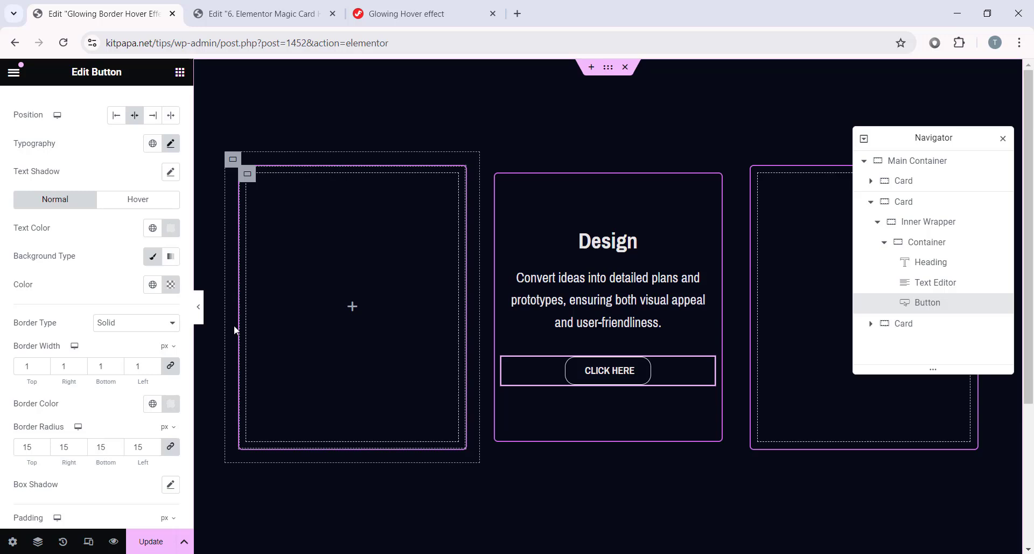
click(198, 307)
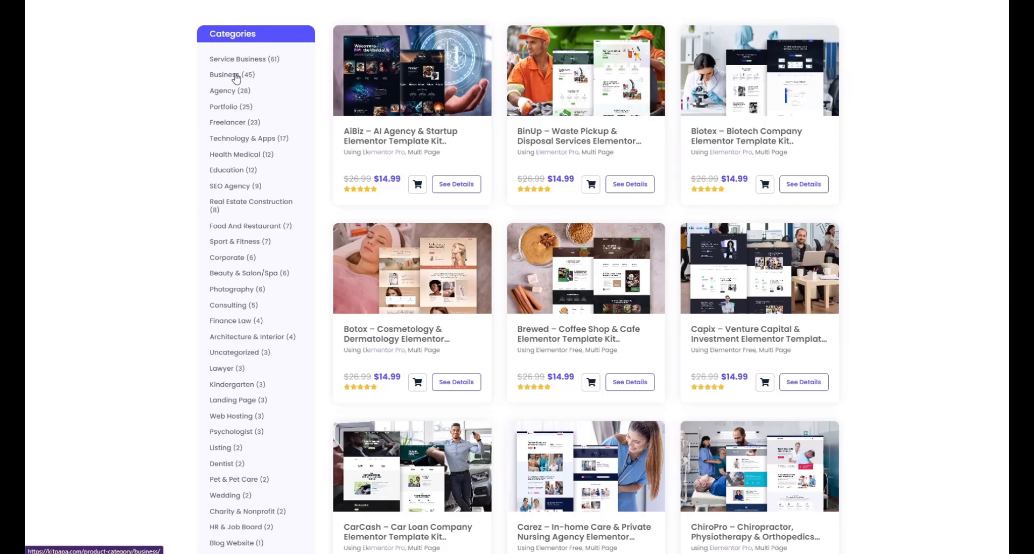
Browse the Business category on the Kitpapa template site and open the Capix template kit's page.
click(230, 82)
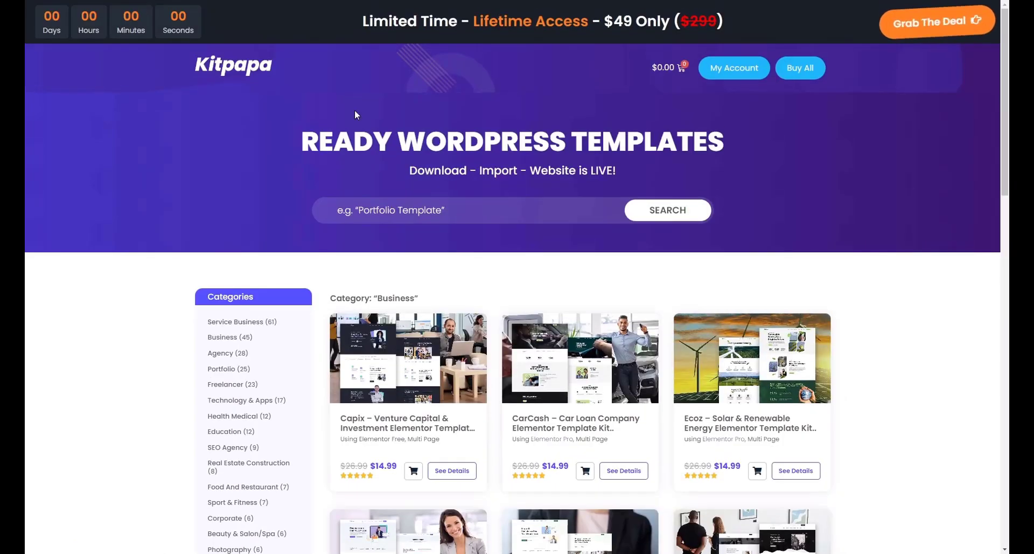
click(416, 430)
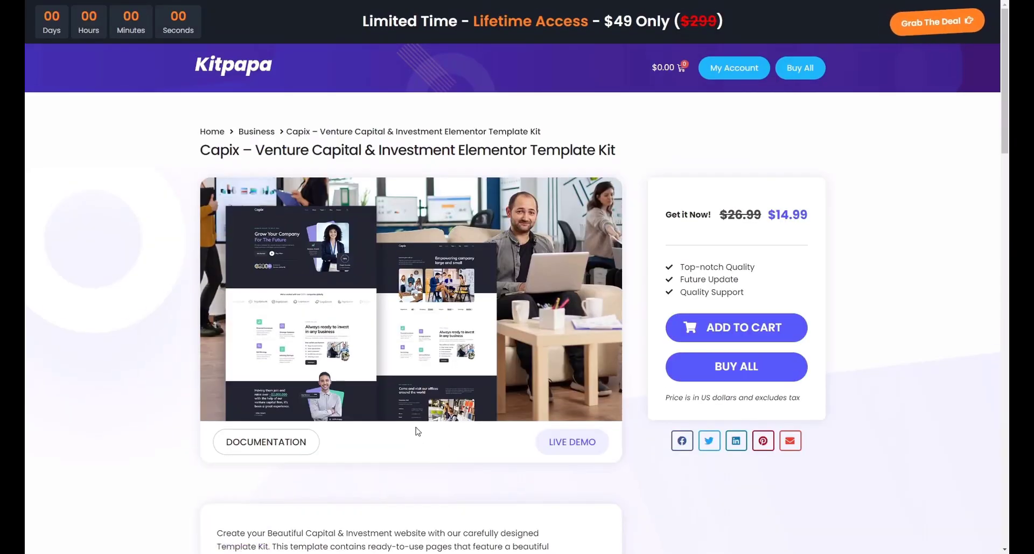
Preview the Capix live demo in tablet and mobile sizes, and look over the kit page down to the installation guide.
click(572, 441)
click(513, 47)
click(546, 54)
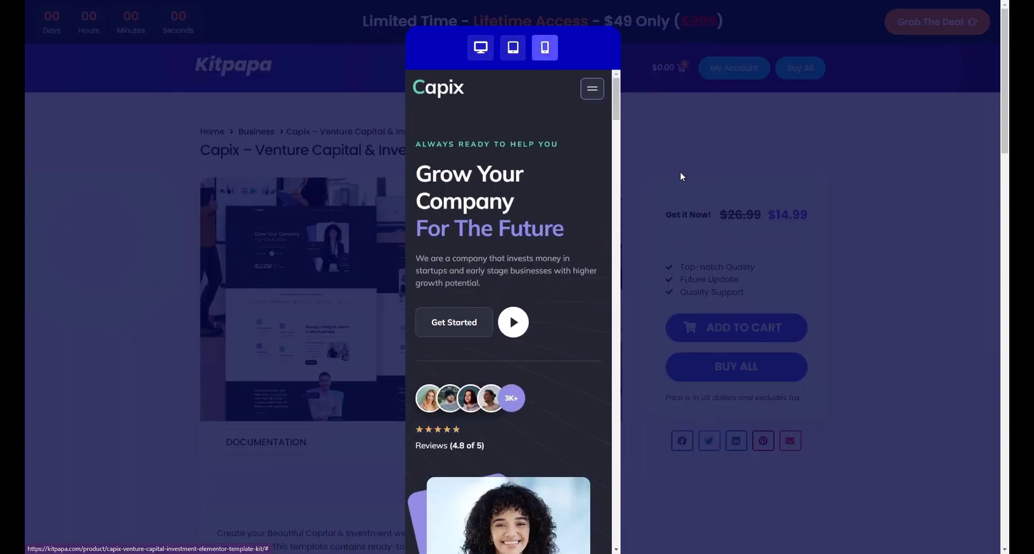
click(713, 211)
scroll(922, 355, down, 15)
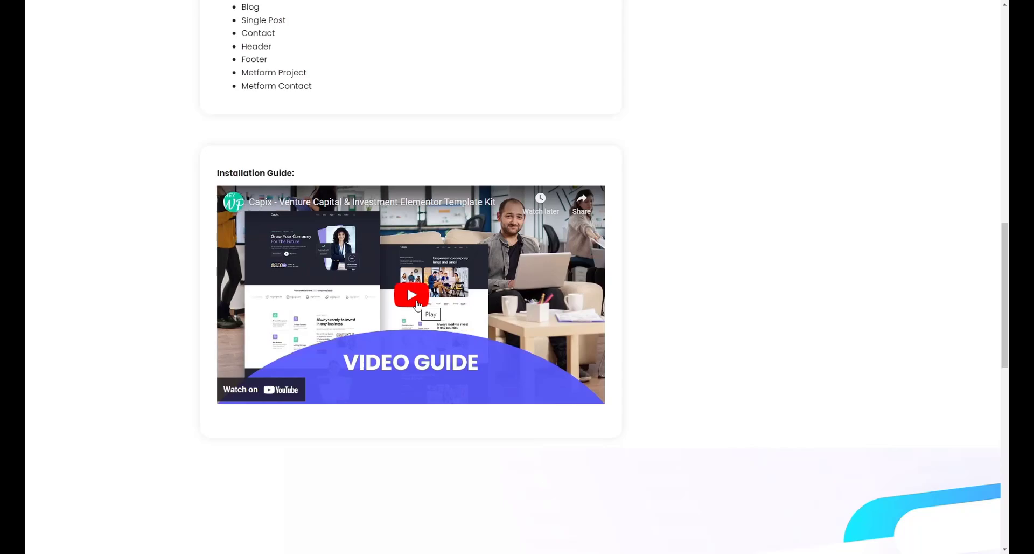
scroll(676, 270, up, 15)
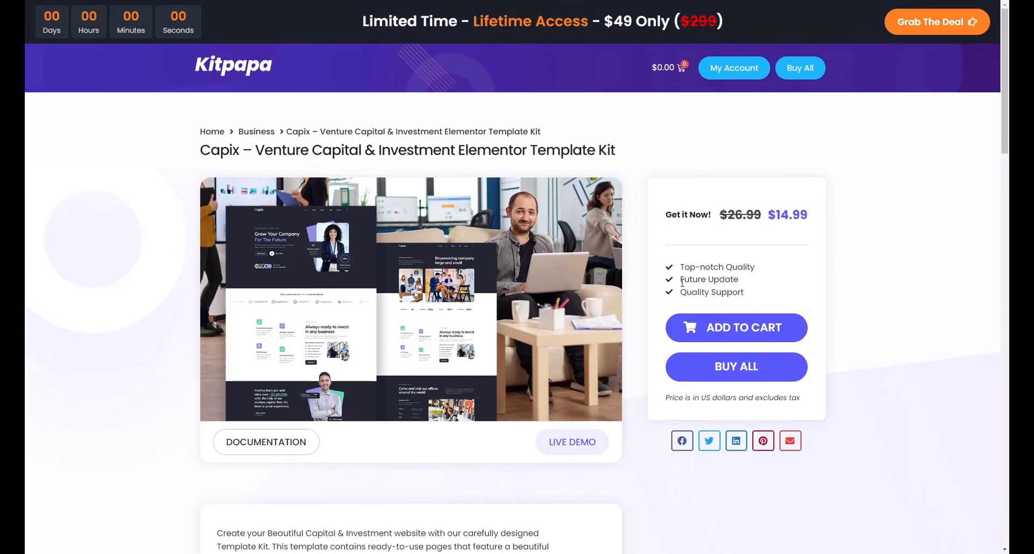
Open the all-access offer for the template kits and look through its plan comparison.
click(740, 375)
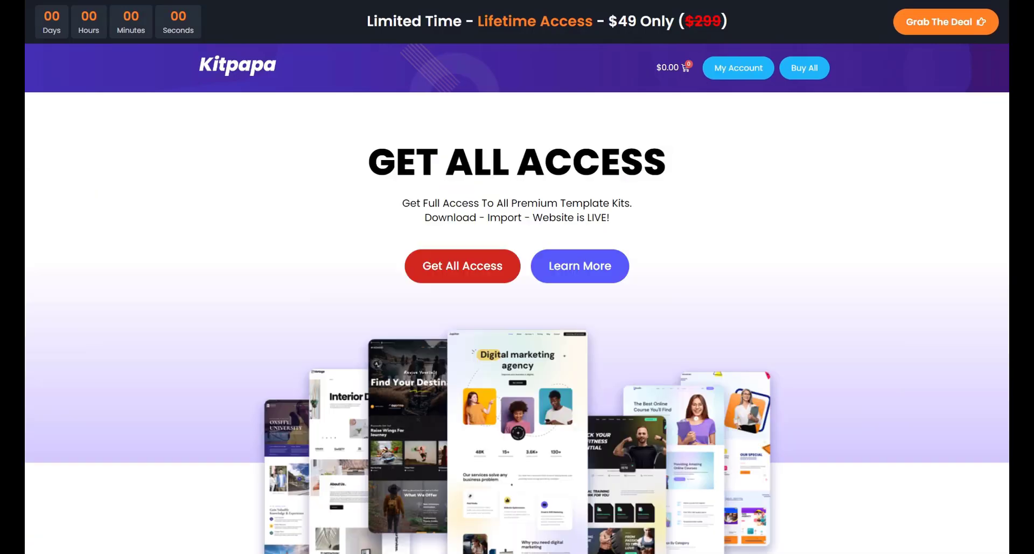
scroll(517, 323, down, 9)
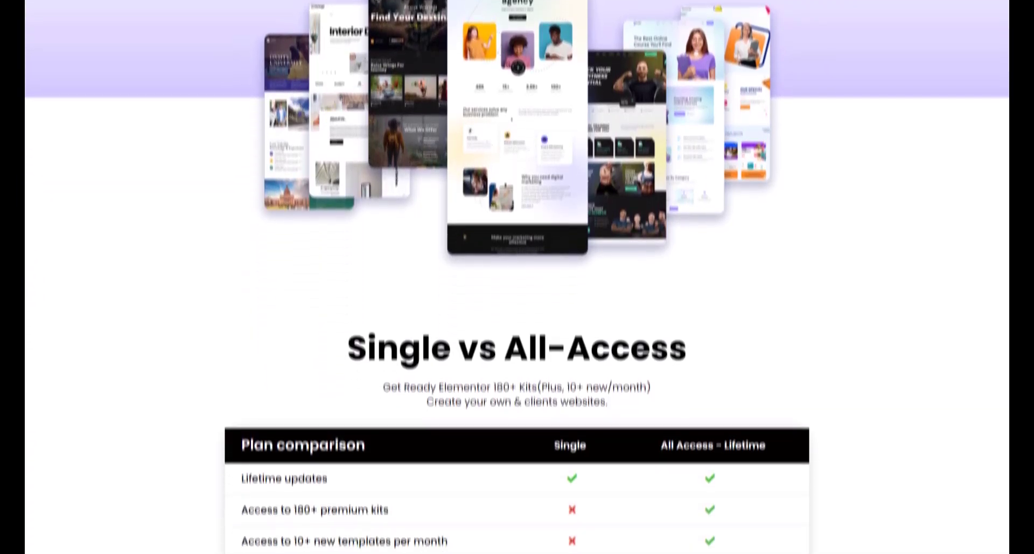
scroll(517, 277, down, 6)
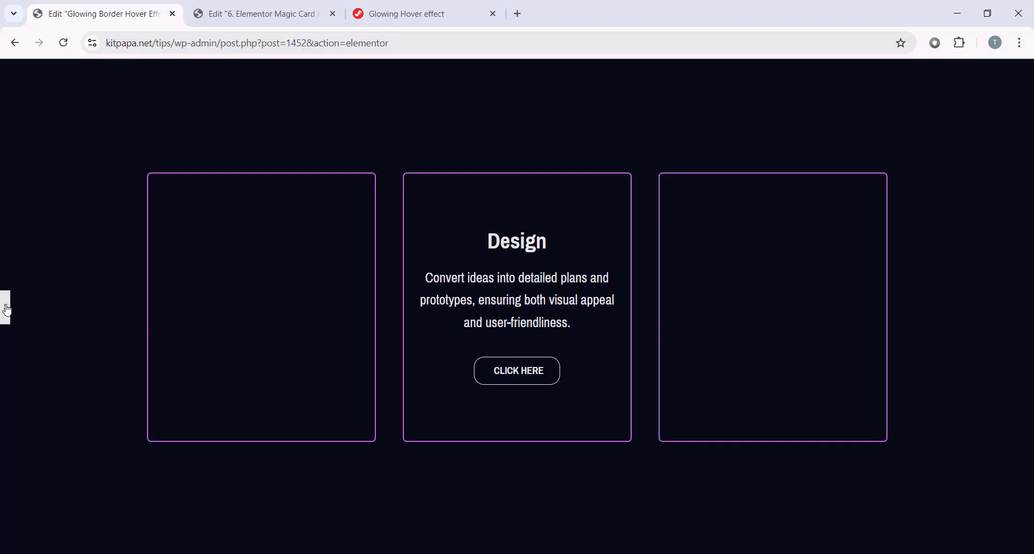
Return to the Elementor editor and open the custom CSS editor for the middle card's Inner Wrapper.
click(6, 308)
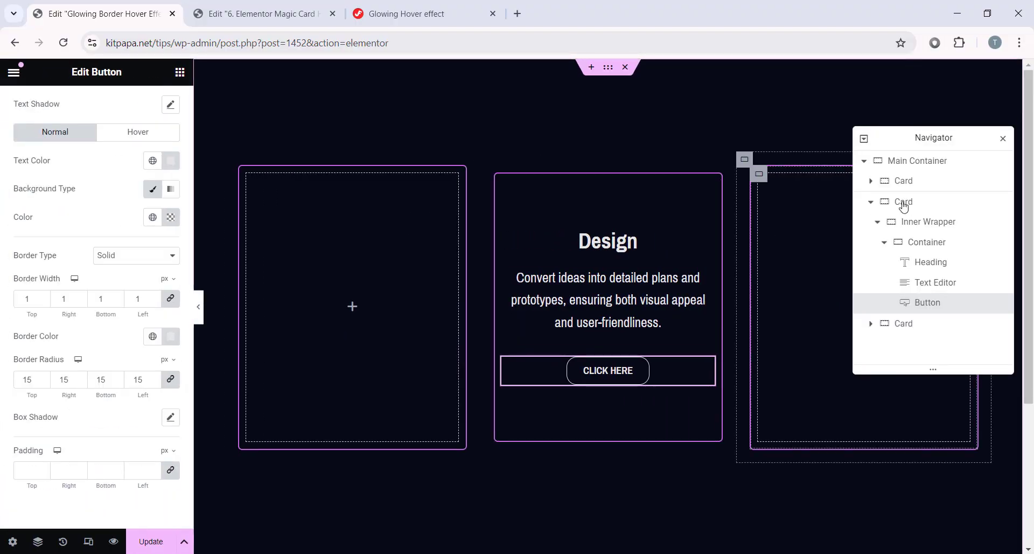
click(922, 223)
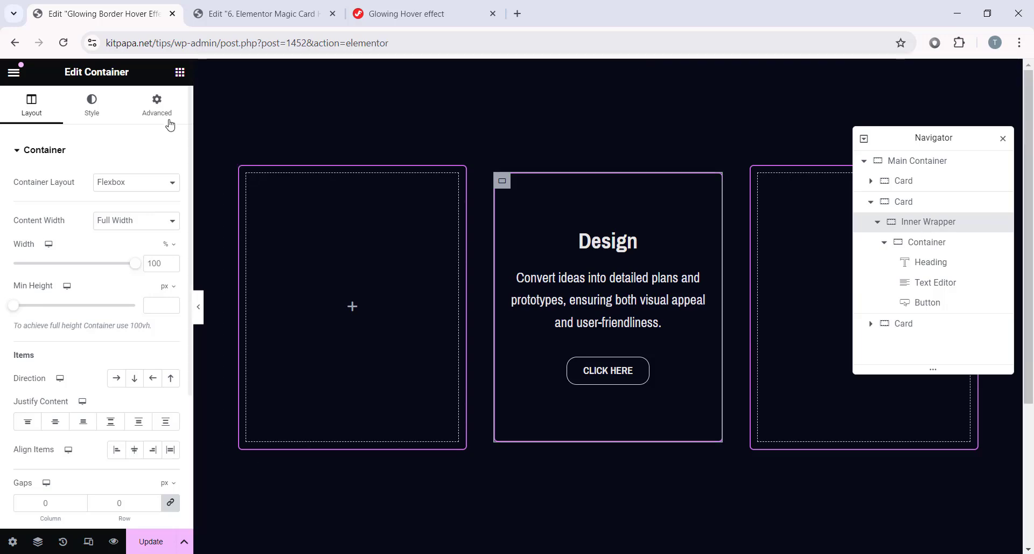
click(158, 105)
scroll(119, 334, down, 5)
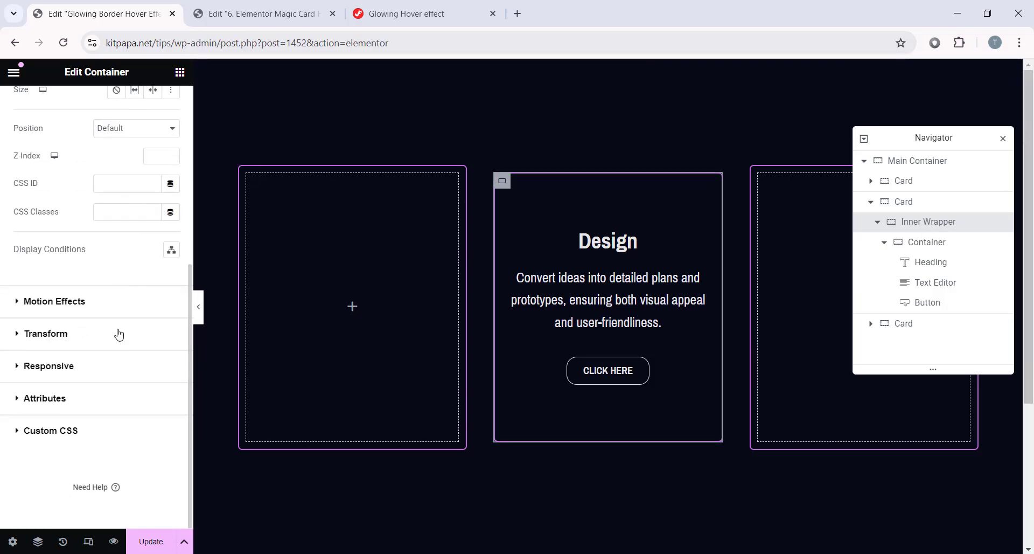
click(53, 431)
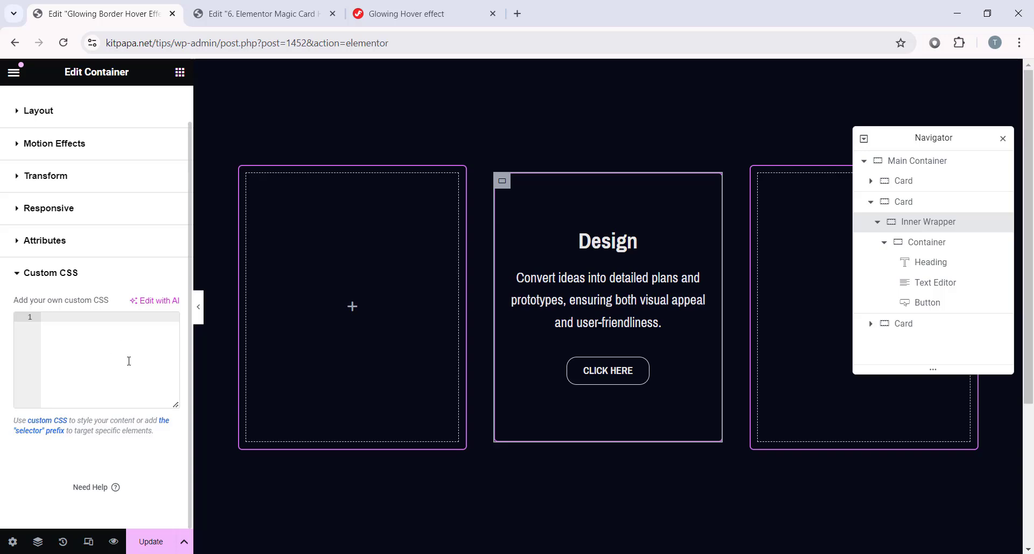
Copy the entire Inner Container Hover Effect CSS code from the Glowing Hover effect tutorial page.
click(407, 14)
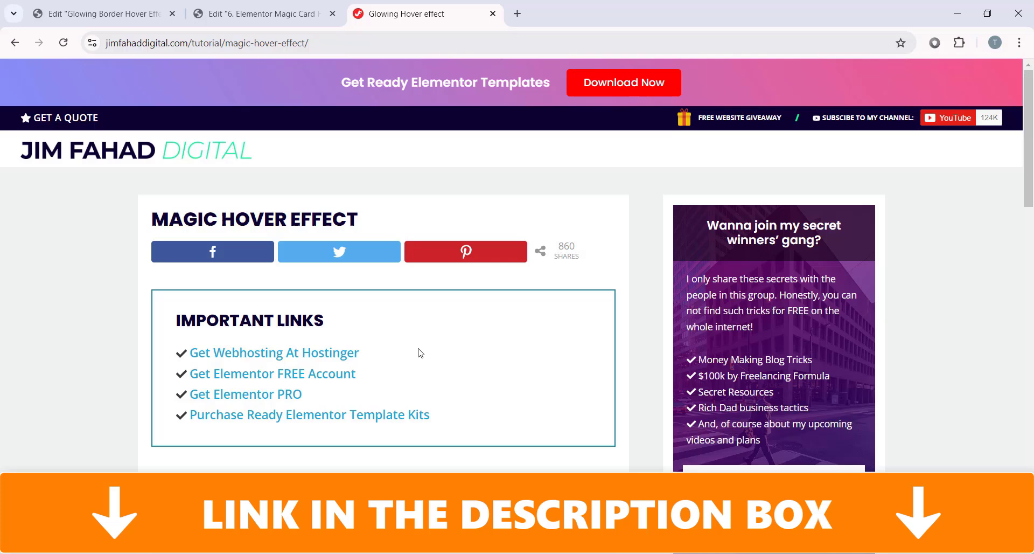
scroll(309, 194, down, 6)
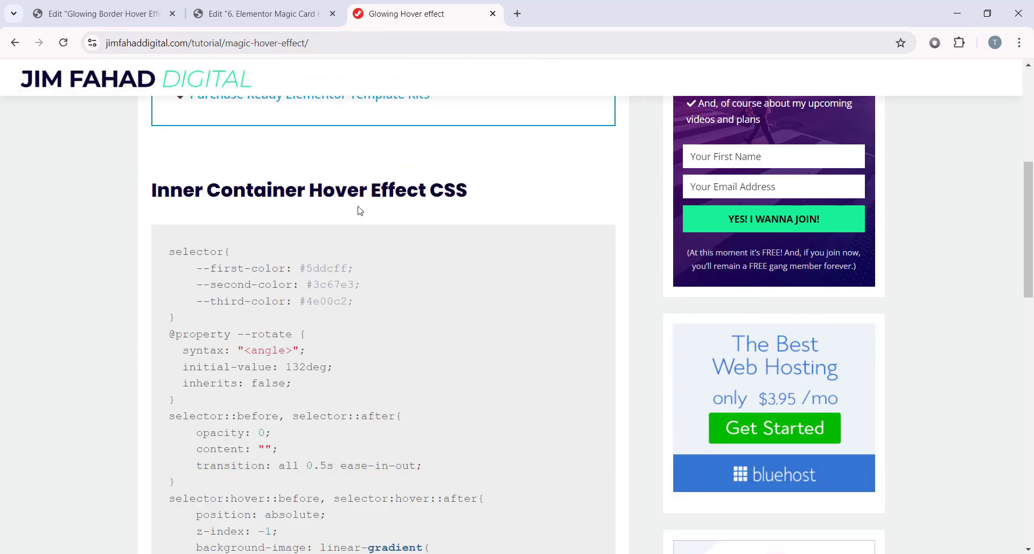
drag(169, 249, 256, 390)
scroll(340, 381, down, 15)
right_click(211, 177)
click(242, 193)
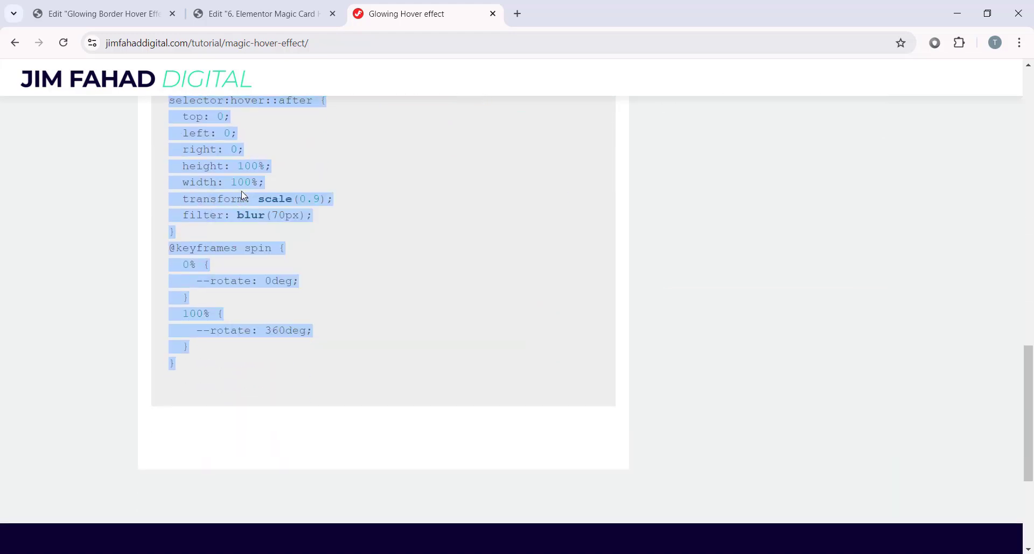
Paste the copied hover effect code into the custom CSS of the middle card's Inner Wrapper.
click(112, 14)
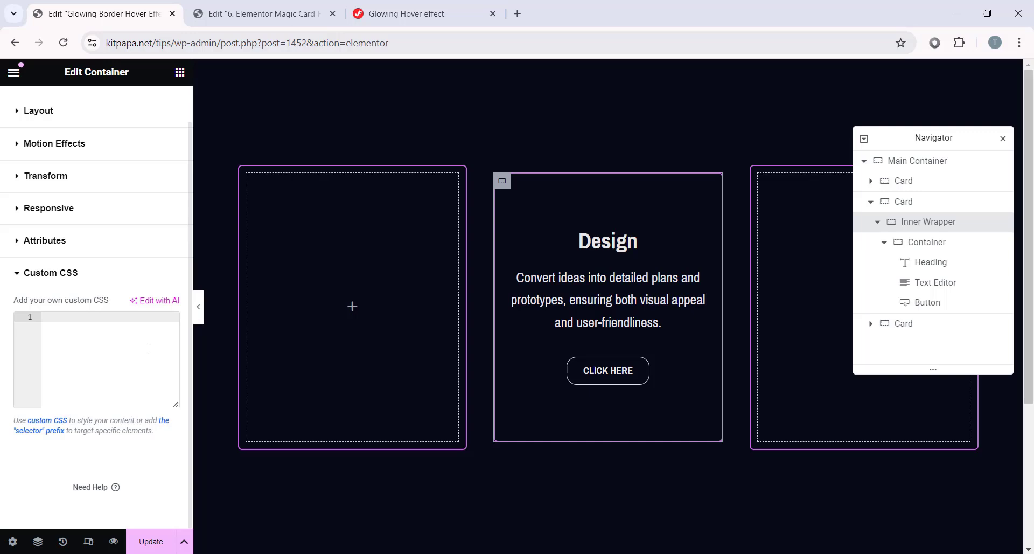
right_click(74, 332)
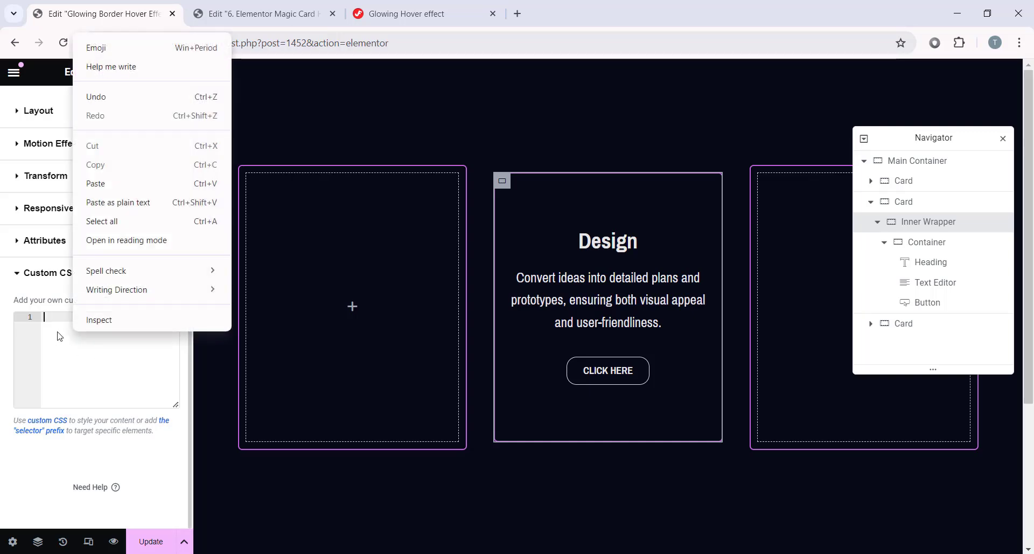
click(125, 200)
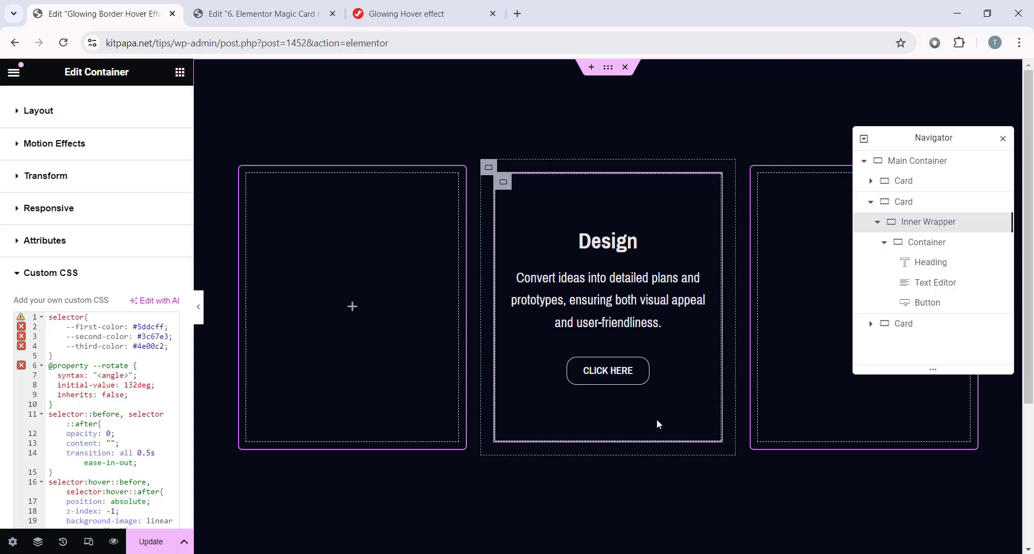
Set the Main Container's z-index to 1 and preview the glowing hover effect on the middle card.
click(919, 167)
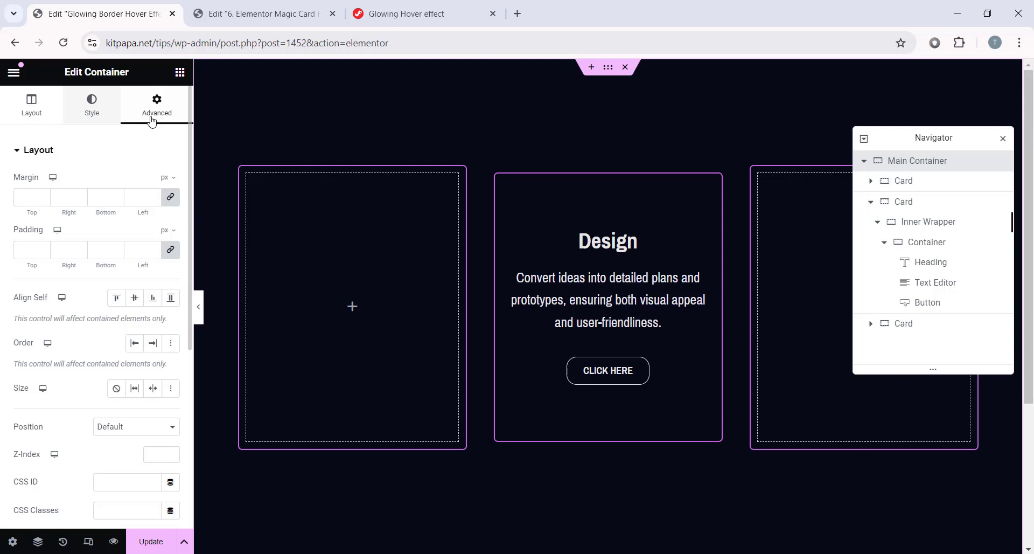
scroll(129, 281, down, 3)
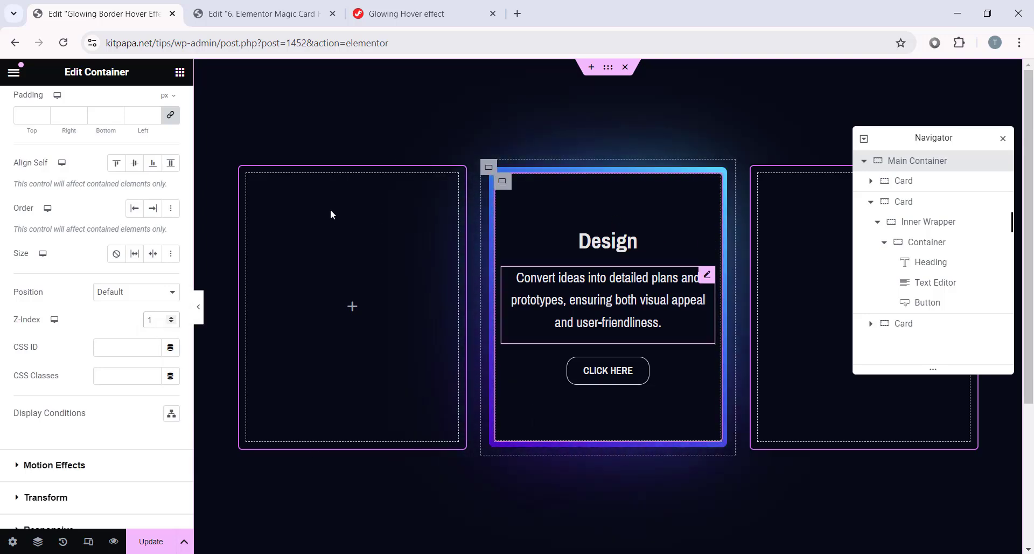
key(ctrl+p)
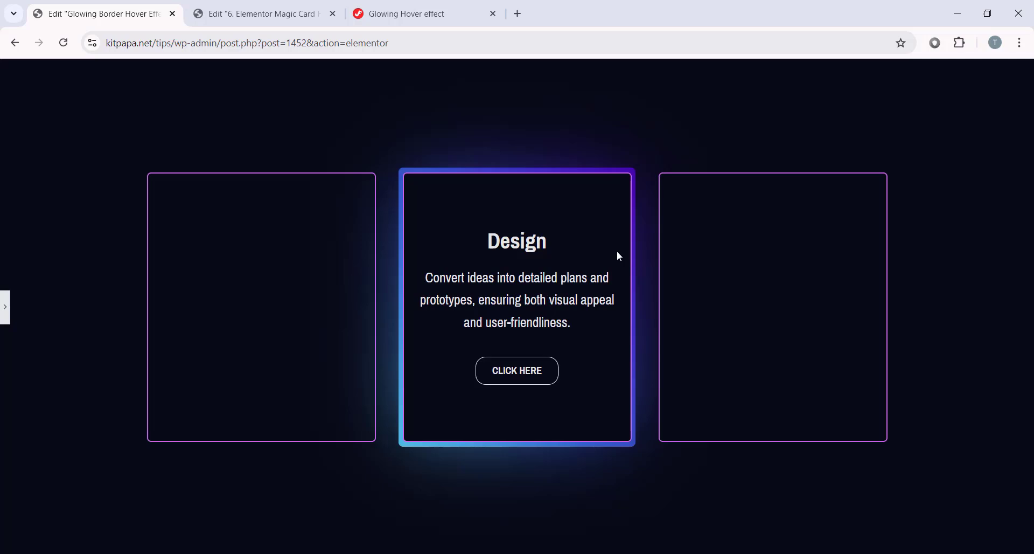
key(ctrl+p)
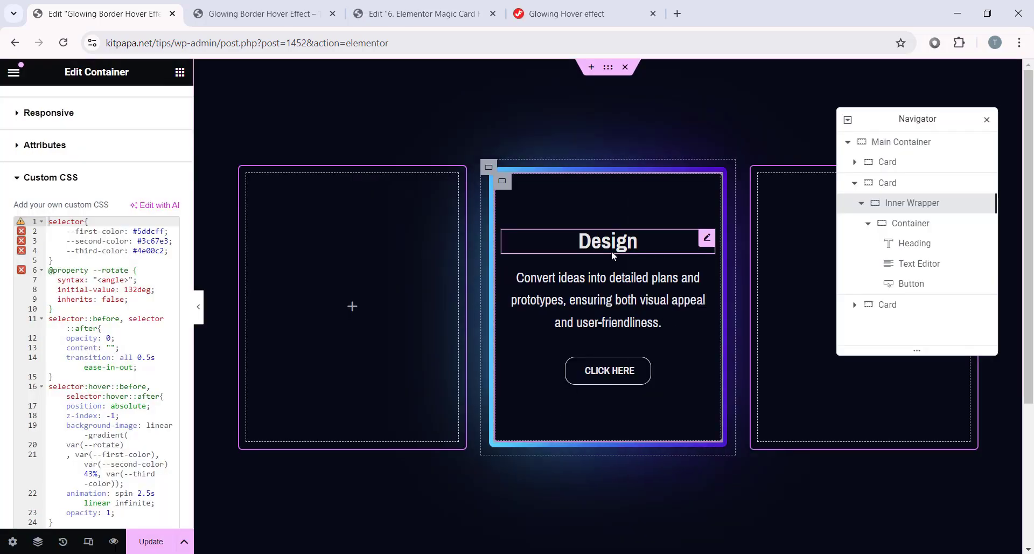
Review the Inner Wrapper's custom CSS and its source code on the tutorial page.
scroll(104, 253, down, 2)
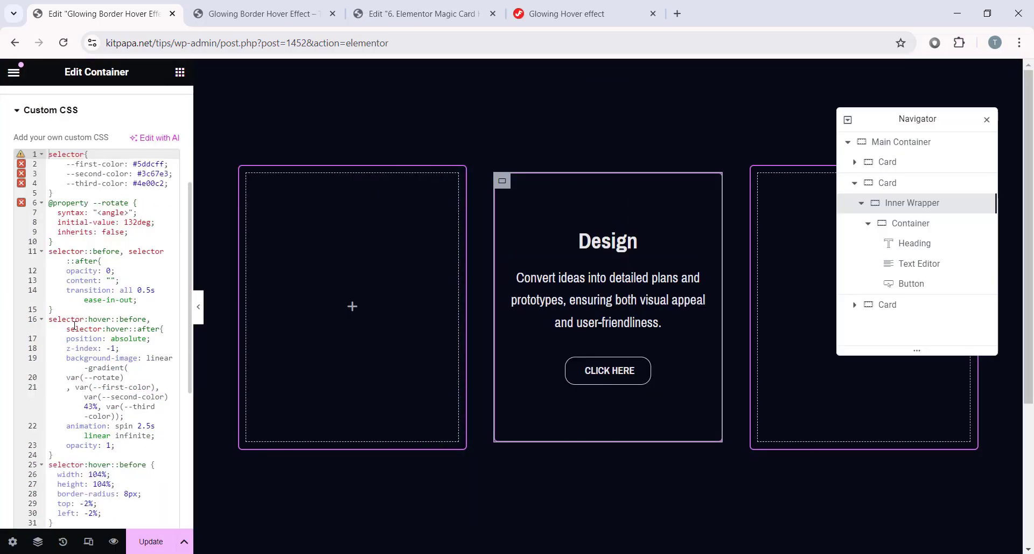
scroll(94, 324, up, 3)
scroll(88, 386, down, 3)
scroll(154, 255, down, 2)
scroll(169, 239, up, 3)
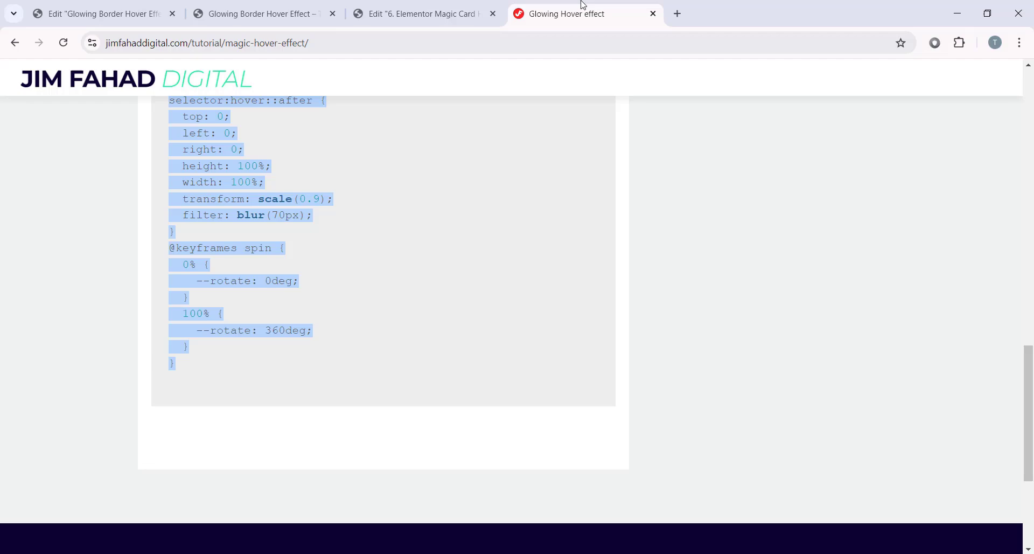
click(652, 237)
scroll(593, 267, up, 15)
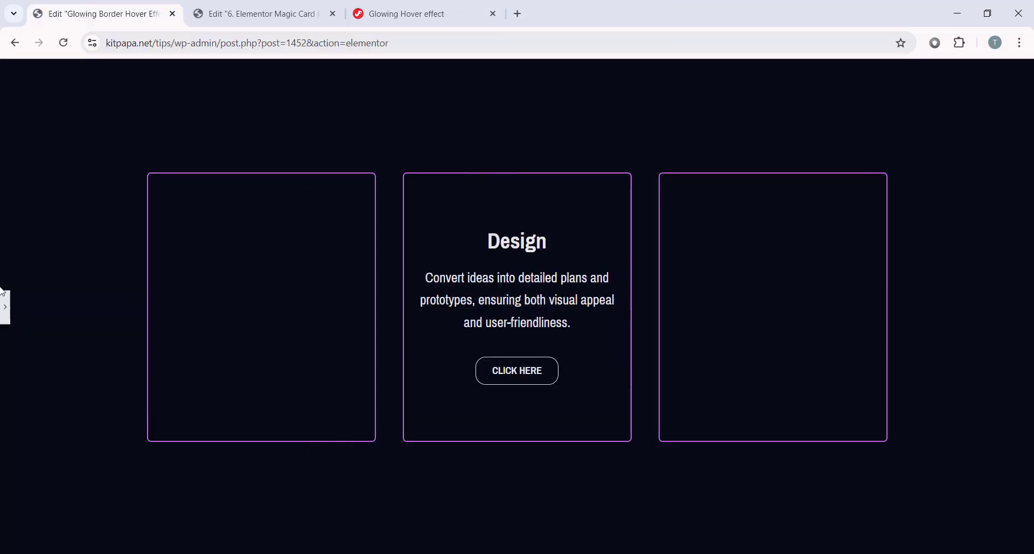
Delete the two empty outer cards from the Main Container, keeping the finished Design card.
click(4, 306)
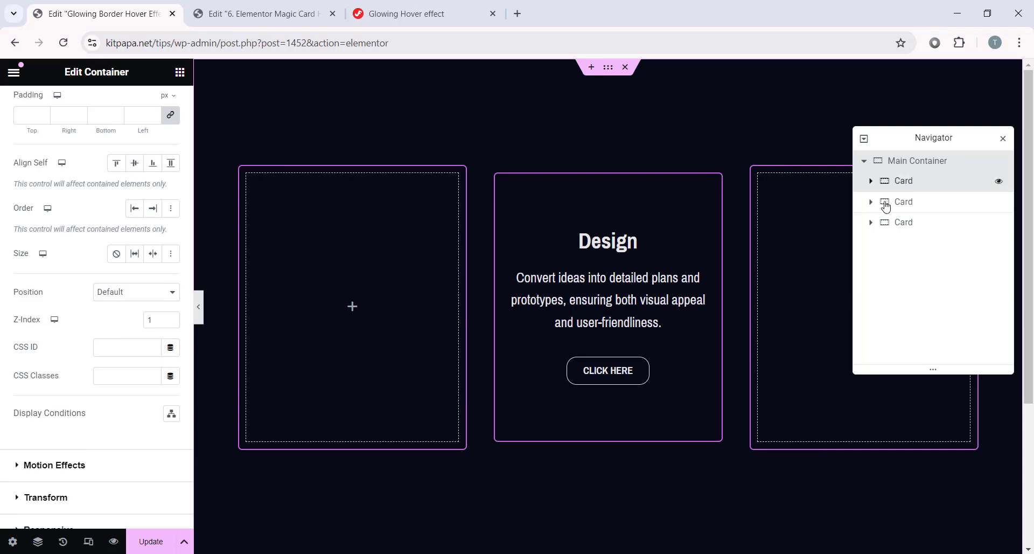
click(896, 223)
ctrl+click(904, 181)
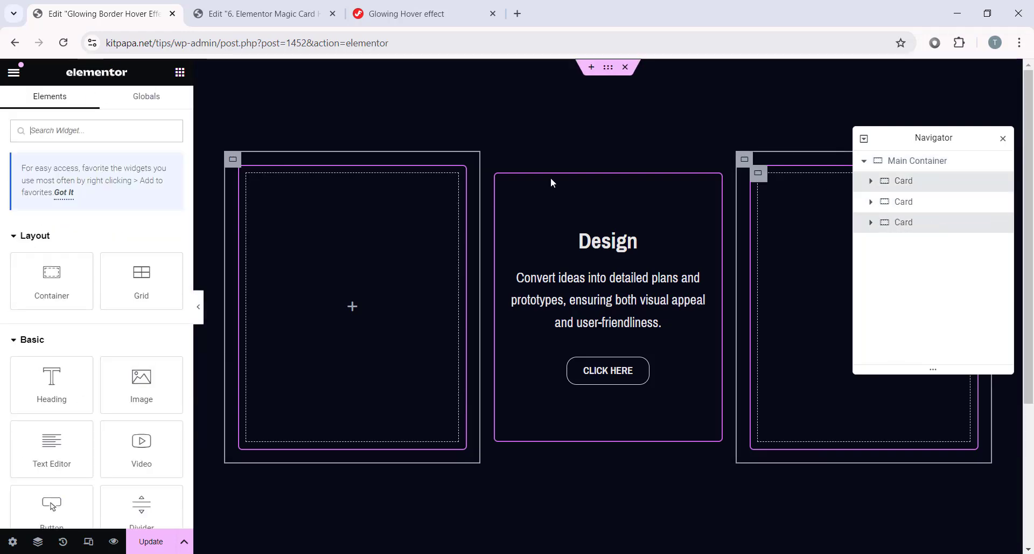
right_click(914, 186)
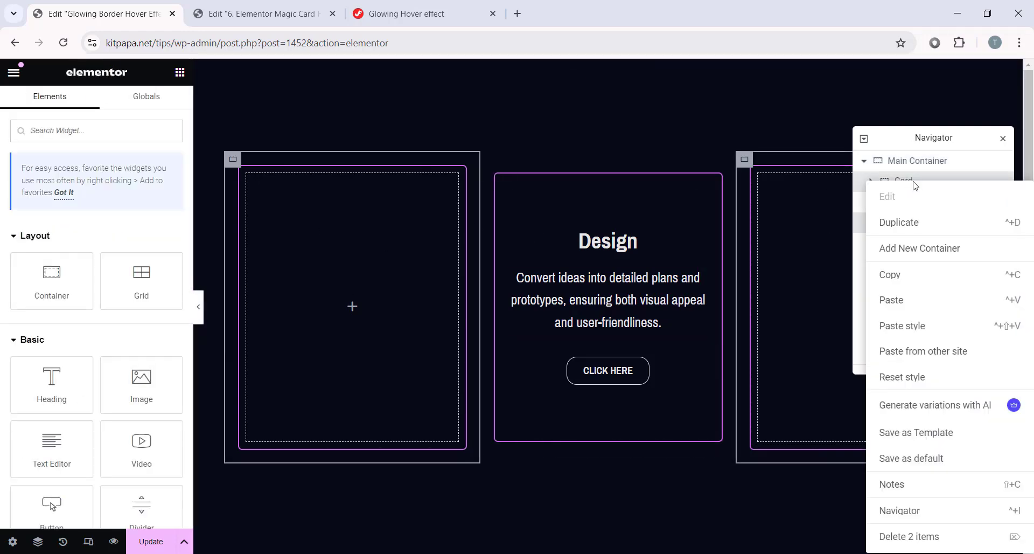
click(918, 539)
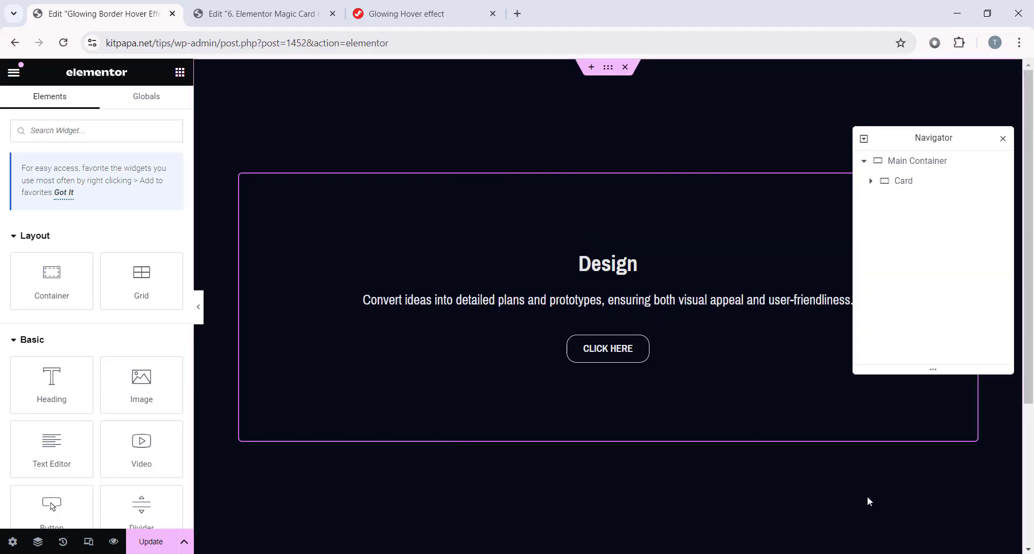
Duplicate the finished Design card twice inside the Main Container and preview the hover effect across the cards.
click(910, 183)
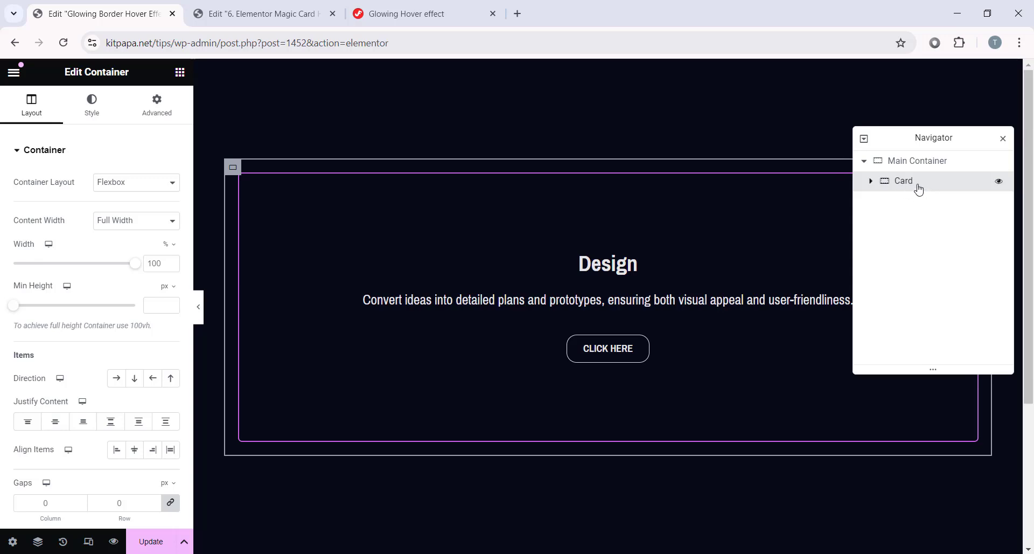
right_click(919, 189)
click(911, 224)
right_click(912, 185)
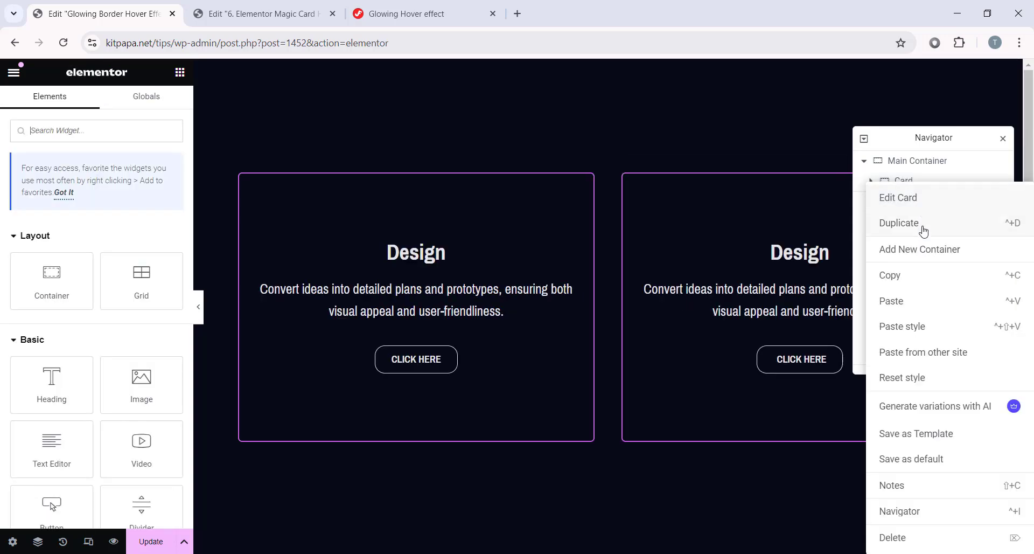
click(925, 234)
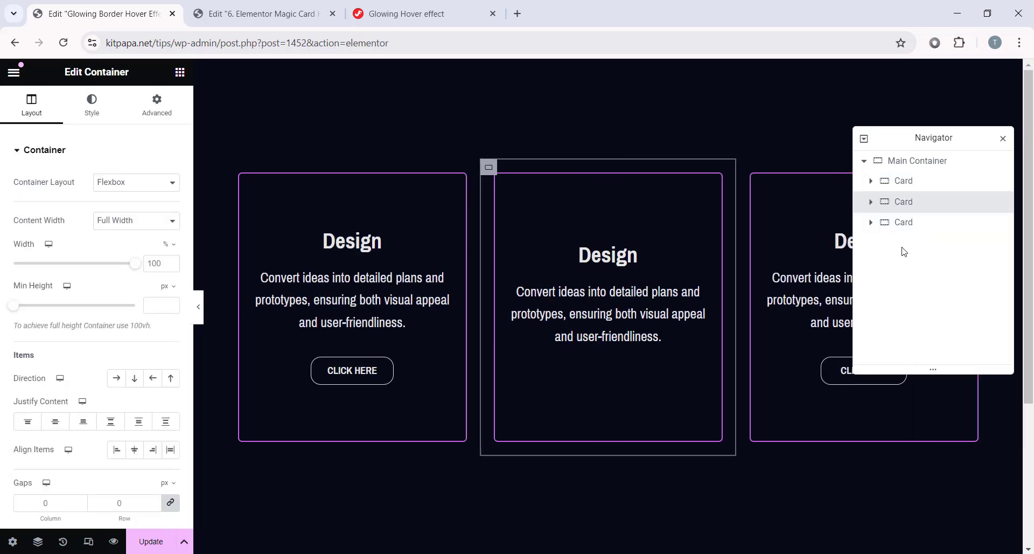
click(198, 310)
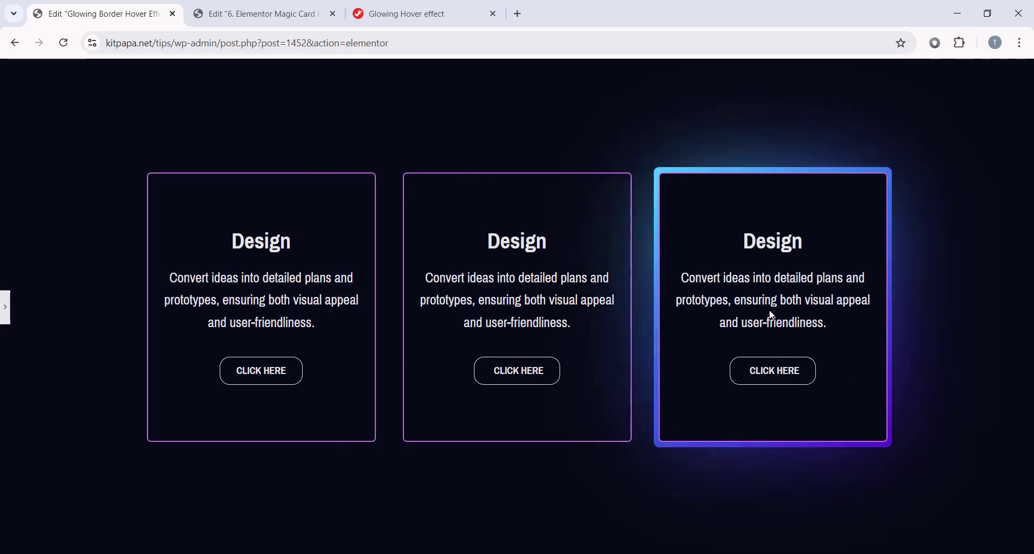
key(ctrl+p)
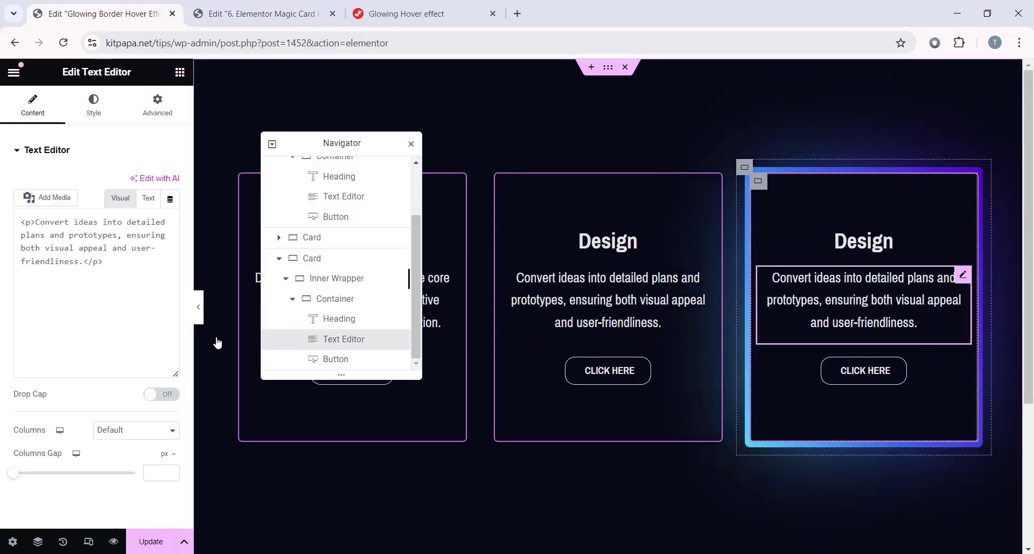
Set the third card's text to "Develop, test, and refine the project to ensure seamless functionality and readiness for launch." and preview the cards.
text(Develop, test, and refine the project to ensure seamless functionality and readiness for launch.)
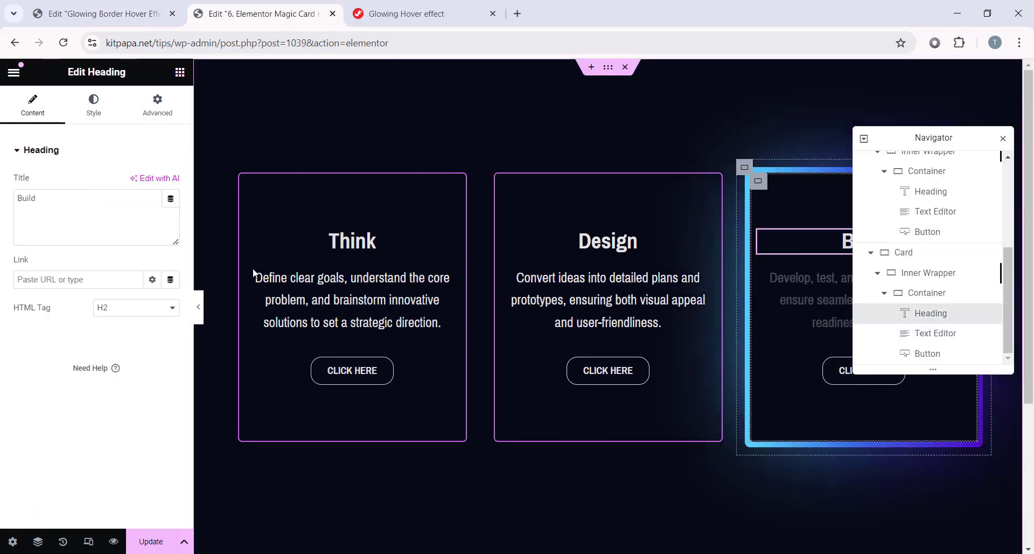
drag(935, 138, 979, 265)
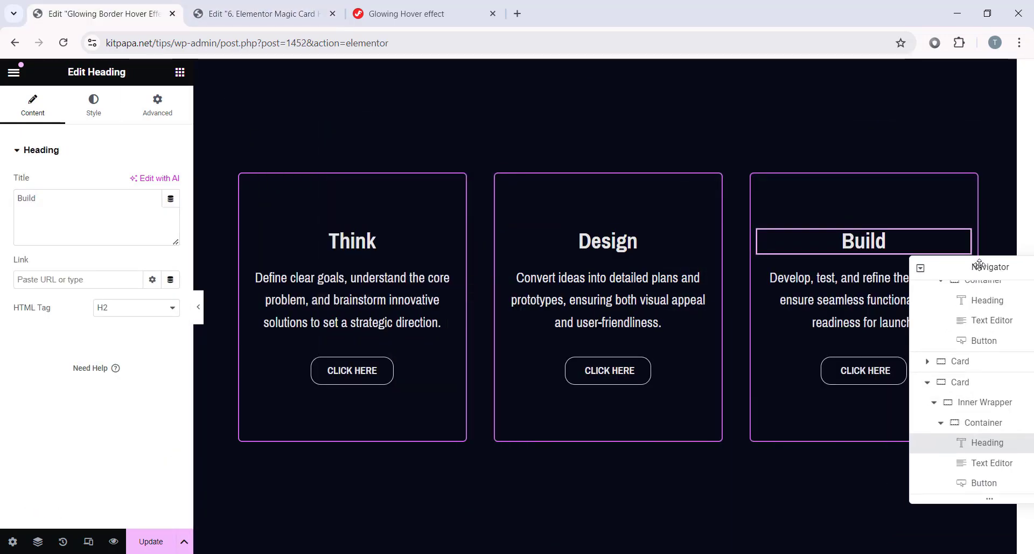
click(198, 317)
click(5, 306)
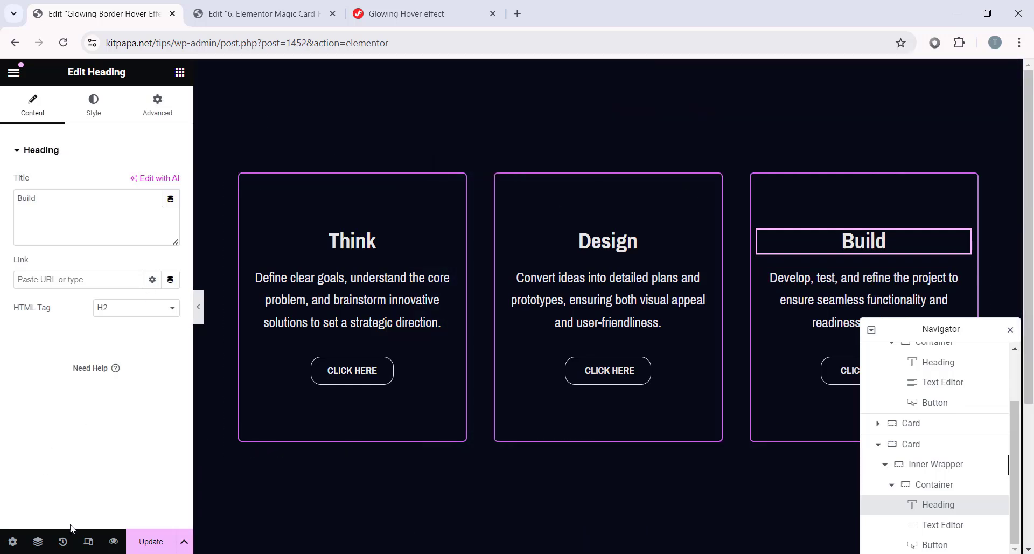
Turn on responsive mode, dock the Navigator beside the canvas, and switch the preview to Tablet Portrait.
click(89, 541)
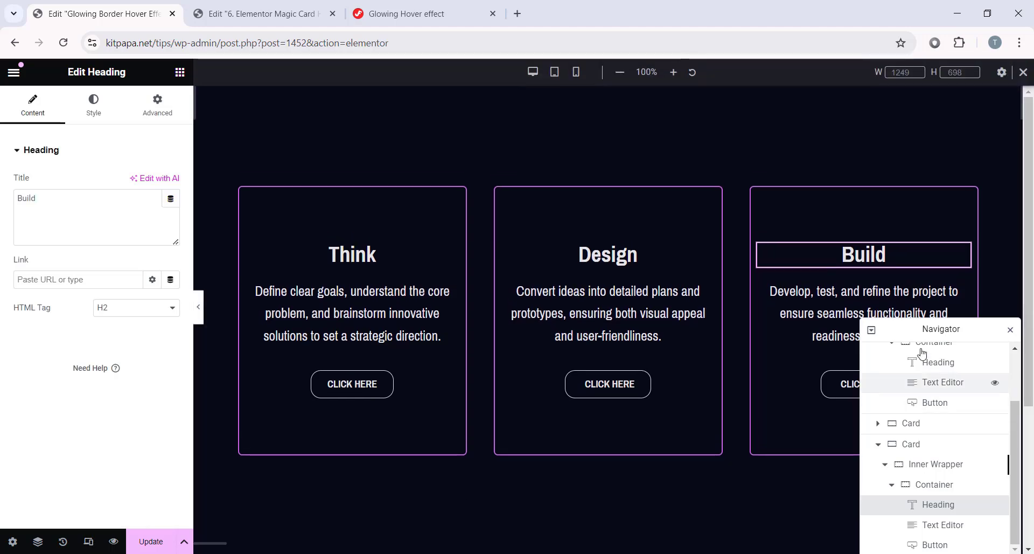
drag(923, 327, 1023, 216)
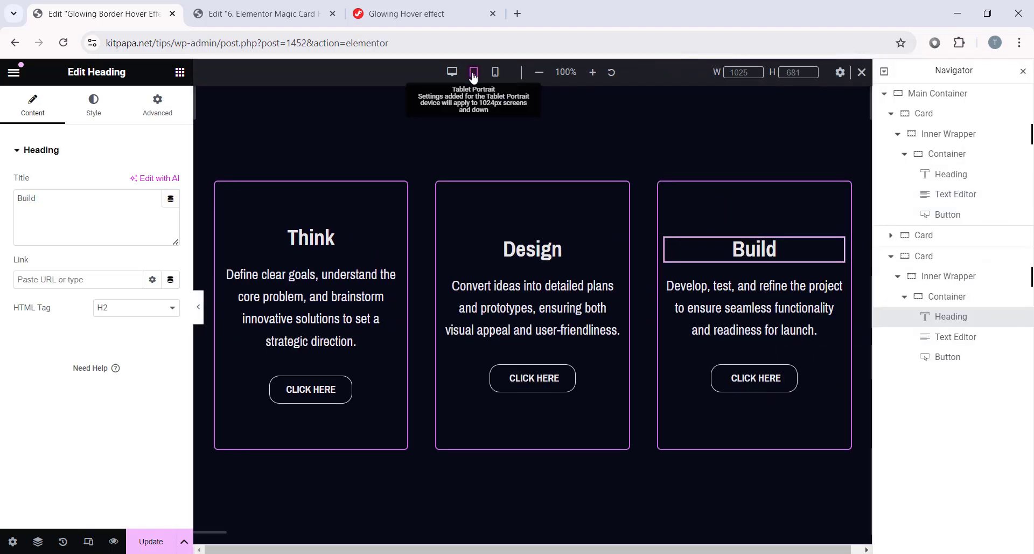
click(473, 73)
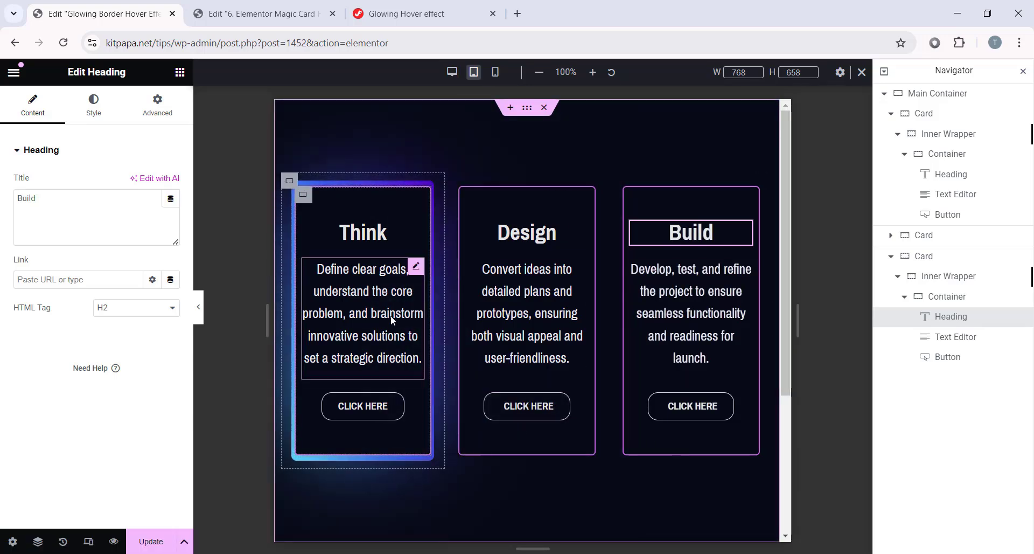
Set the Main Container's items to Wrap in its layout settings for the tablet view.
click(942, 94)
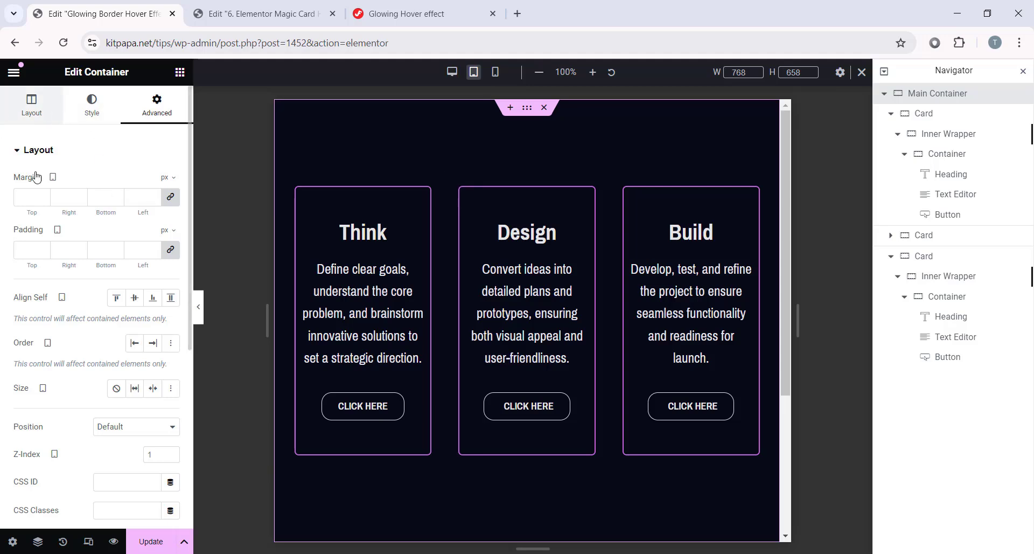
click(31, 105)
scroll(37, 364, down, 4)
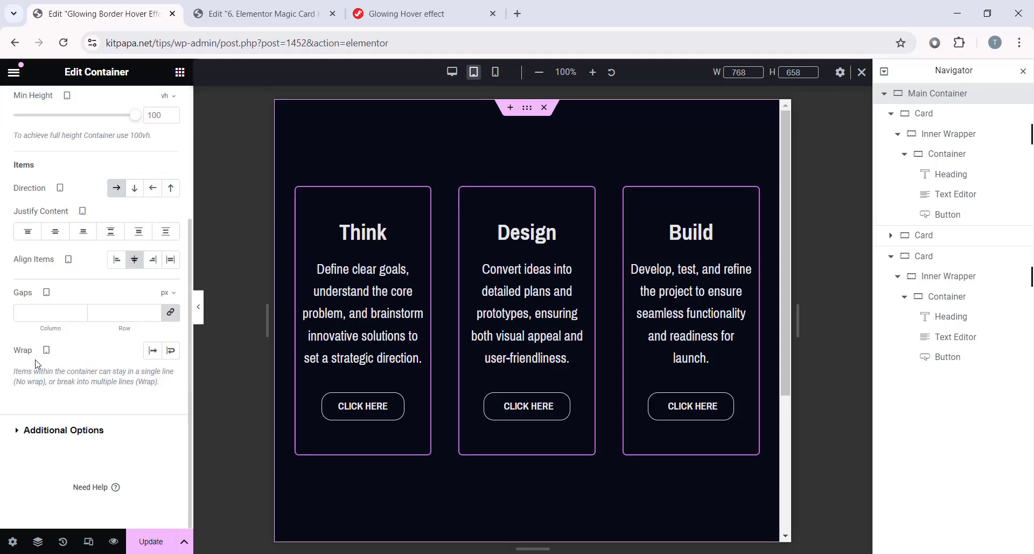
click(171, 352)
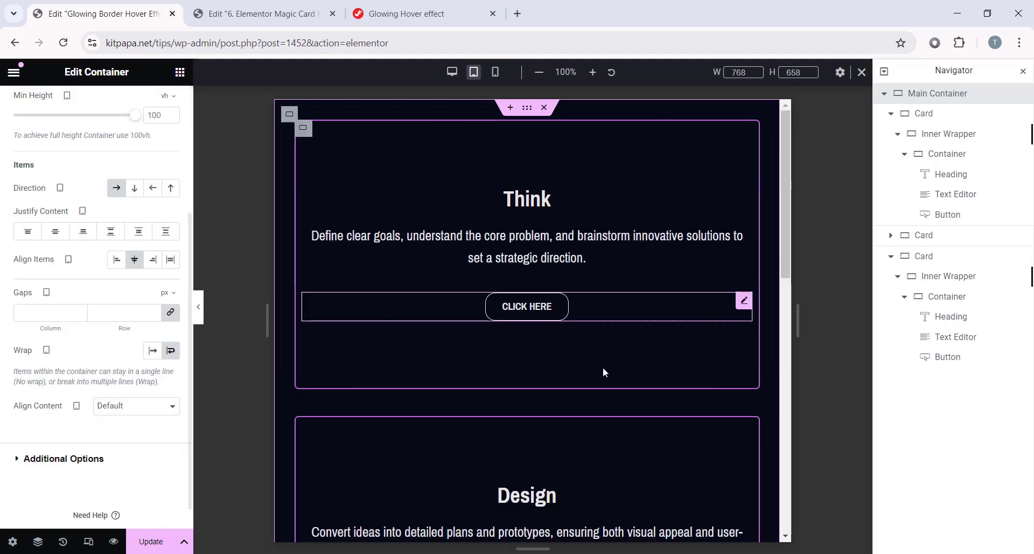
Set the Think card's tablet width to 48%.
click(889, 115)
click(935, 116)
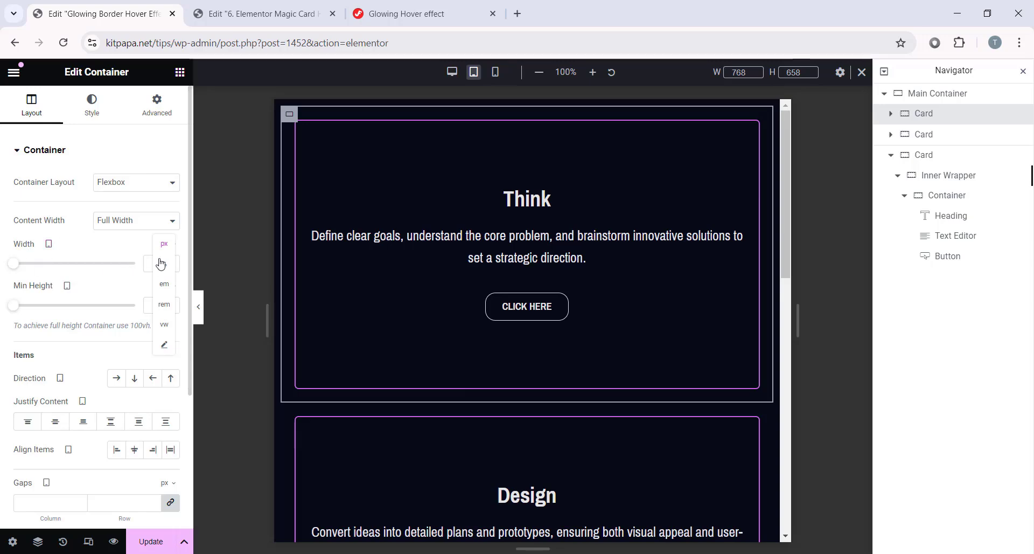
click(164, 263)
click(161, 263)
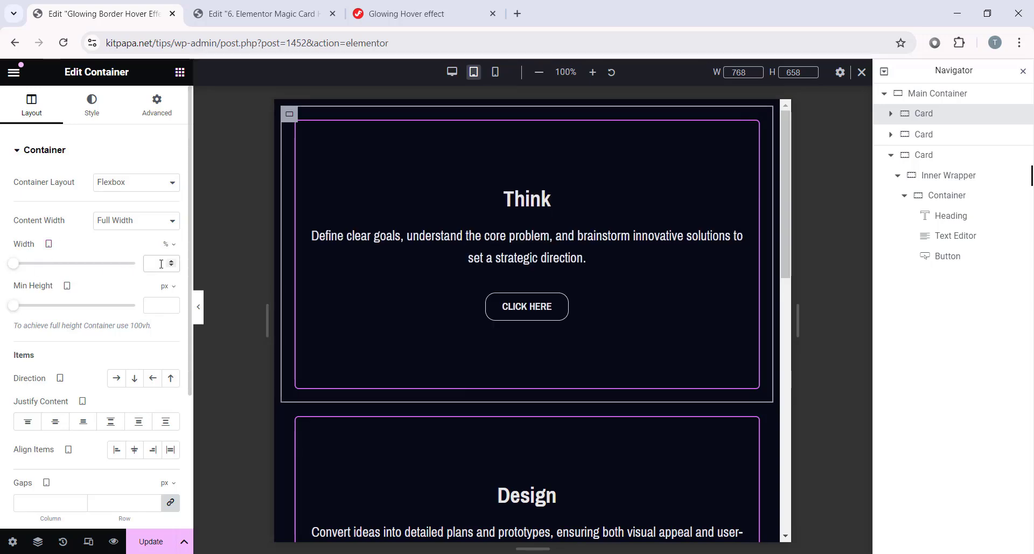
text(48)
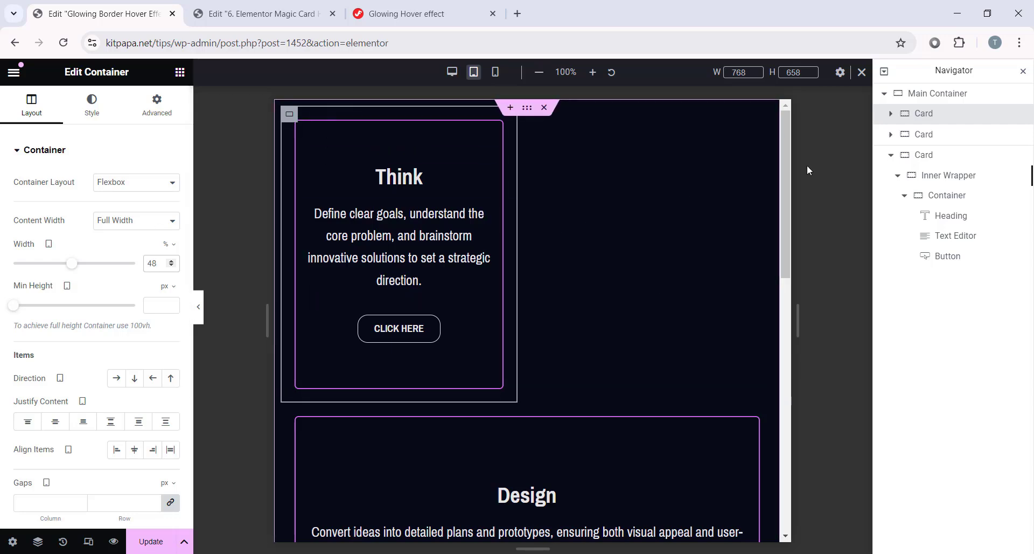
Set the Design card's tablet width to 48%.
click(926, 135)
click(891, 155)
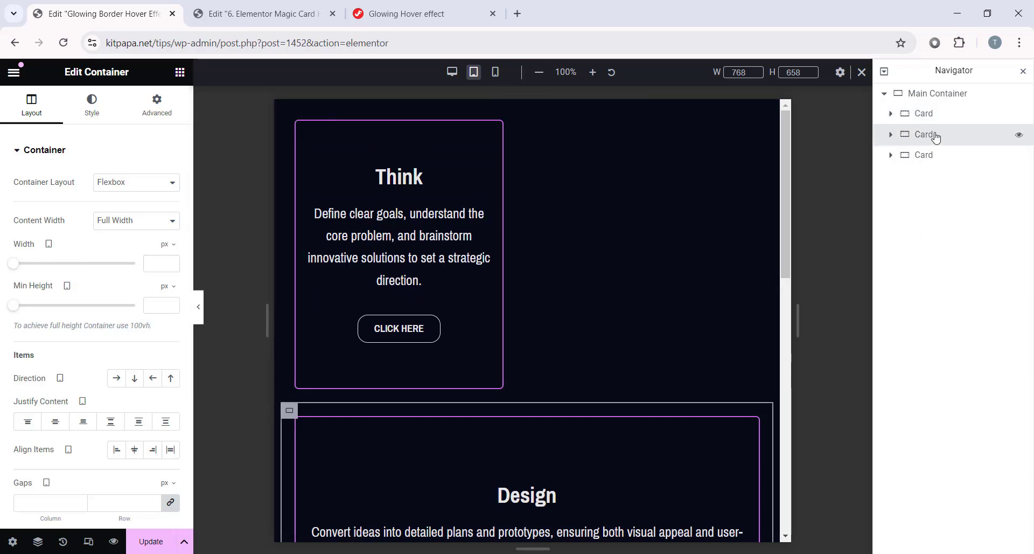
click(165, 264)
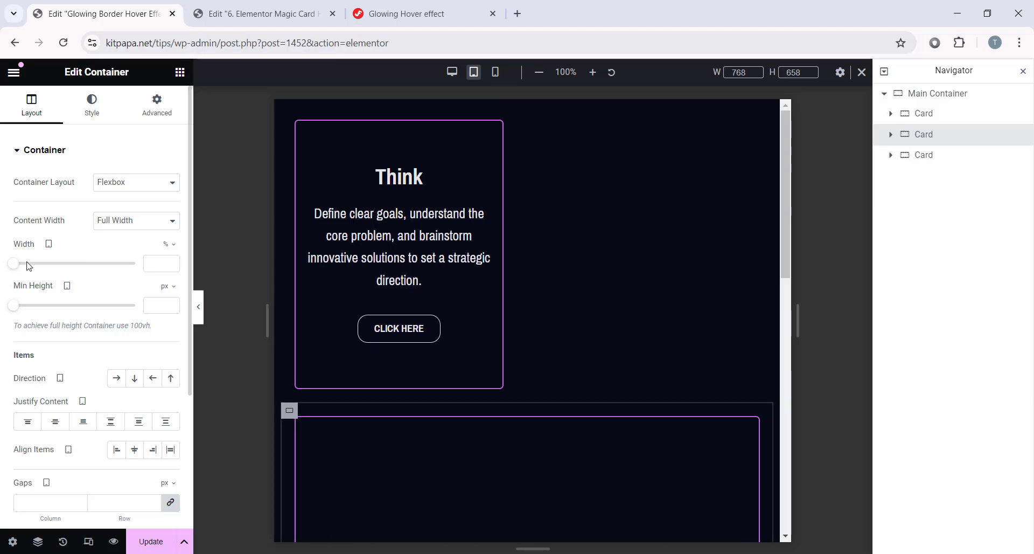
click(152, 262)
text(48)
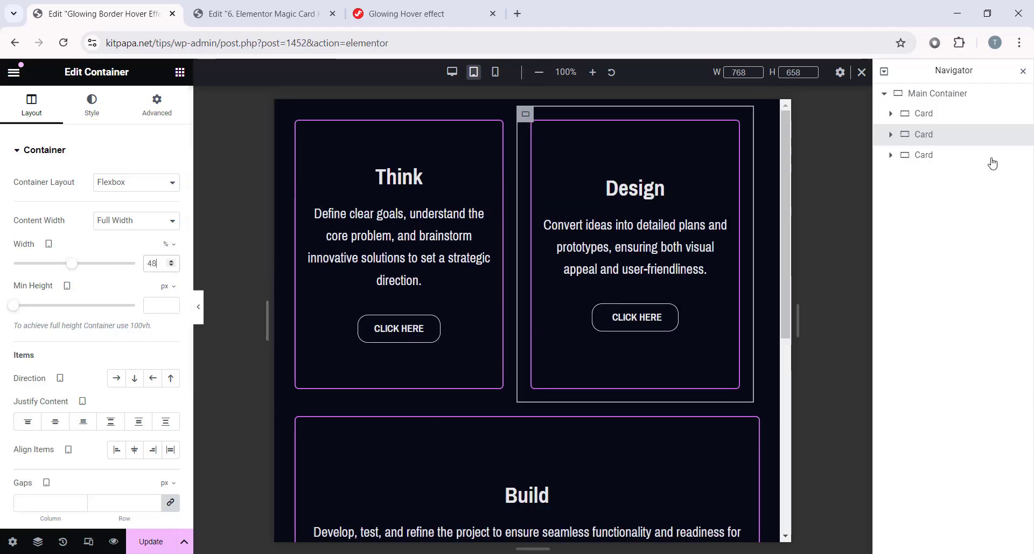
Set the Build card's tablet width to 48% and check the wrapped card layout.
click(923, 158)
scroll(535, 466, down, 5)
scroll(531, 462, up, 1)
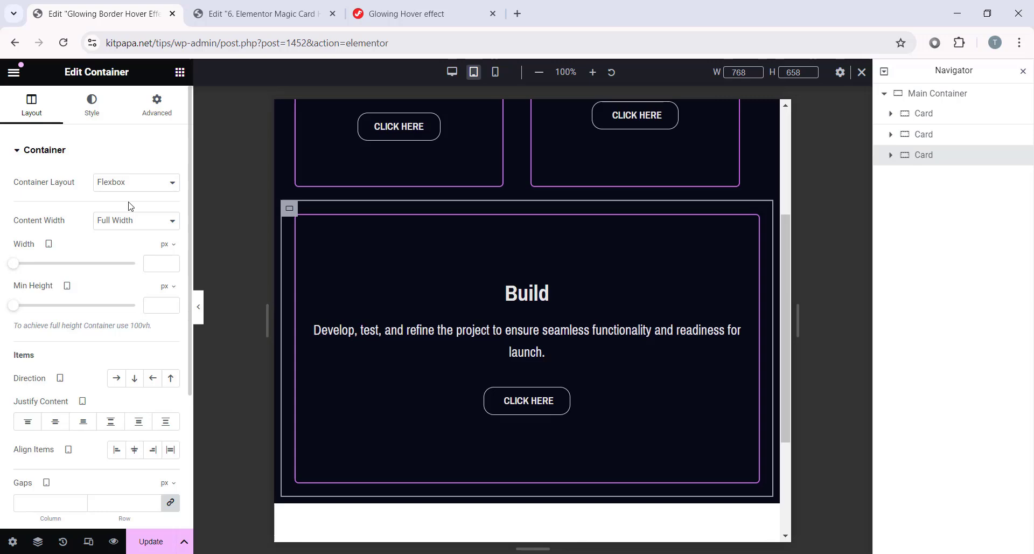
click(162, 263)
text(48)
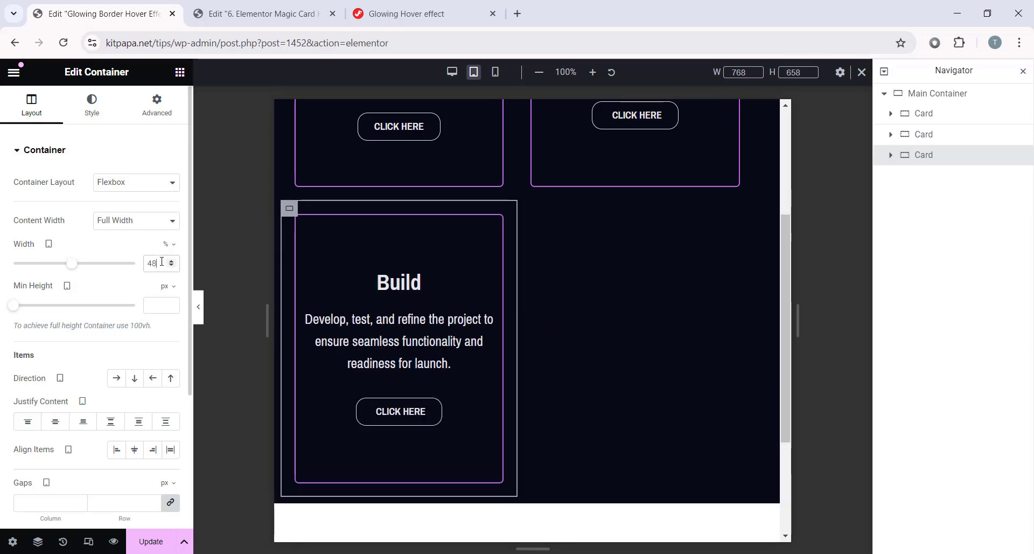
scroll(330, 400, up, 4)
scroll(421, 387, down, 3)
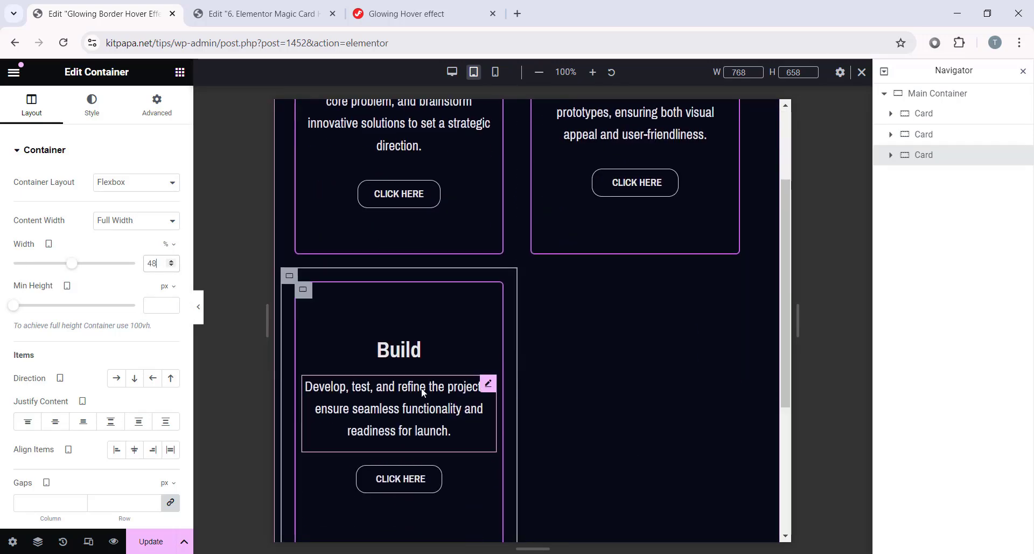
scroll(625, 355, up, 3)
scroll(568, 189, down, 4)
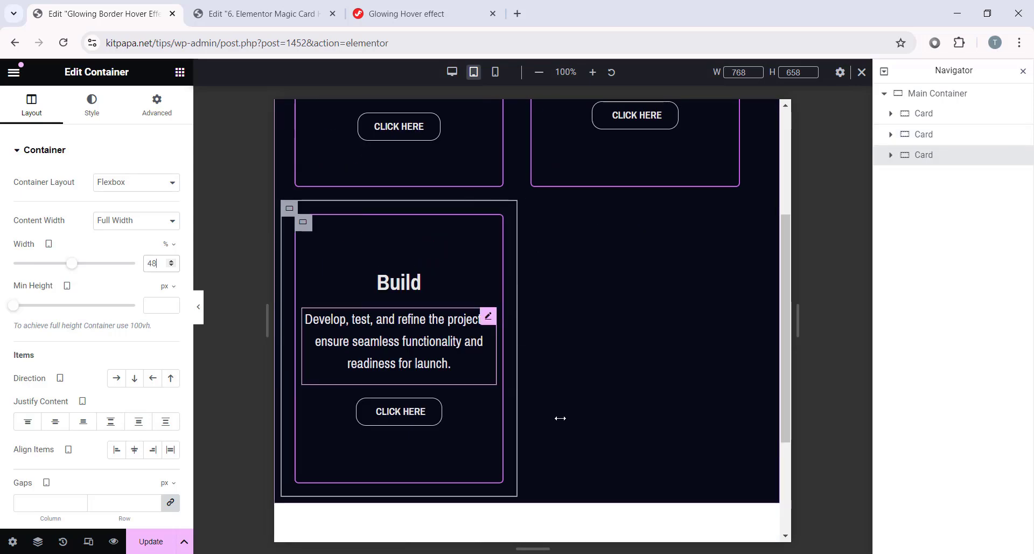
scroll(491, 250, up, 4)
Set the Main Container's Justify Content to Center for the tablet view.
click(945, 96)
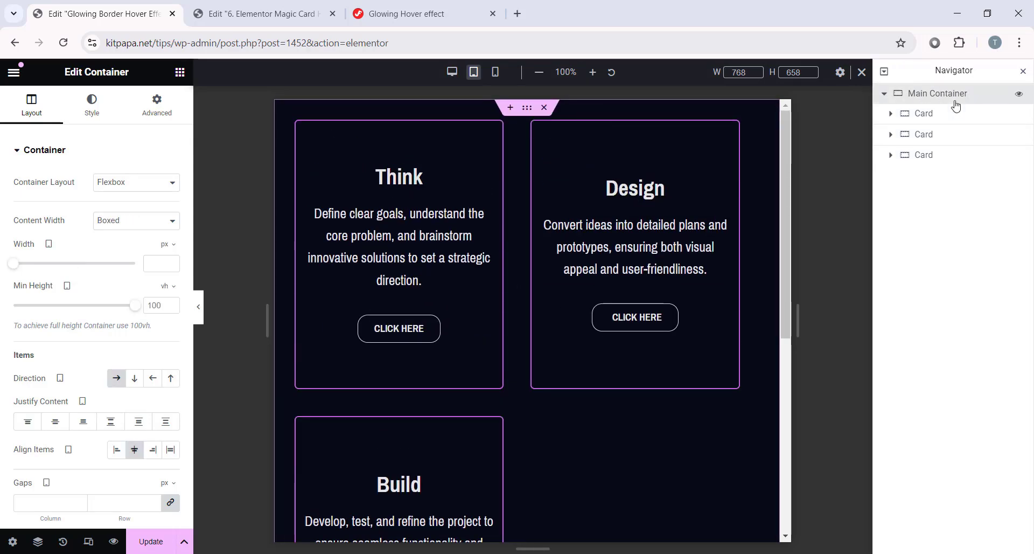
scroll(75, 257, down, 3)
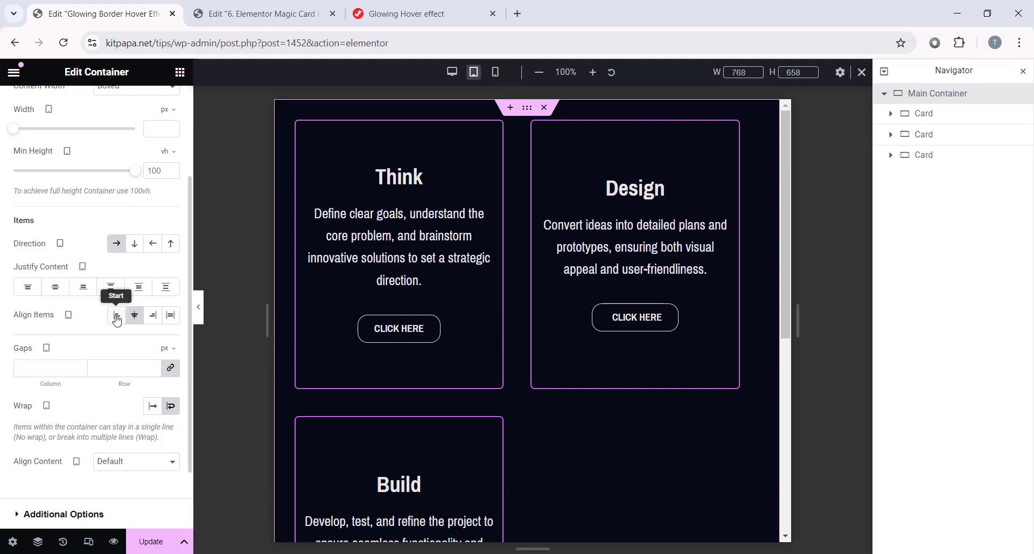
click(53, 292)
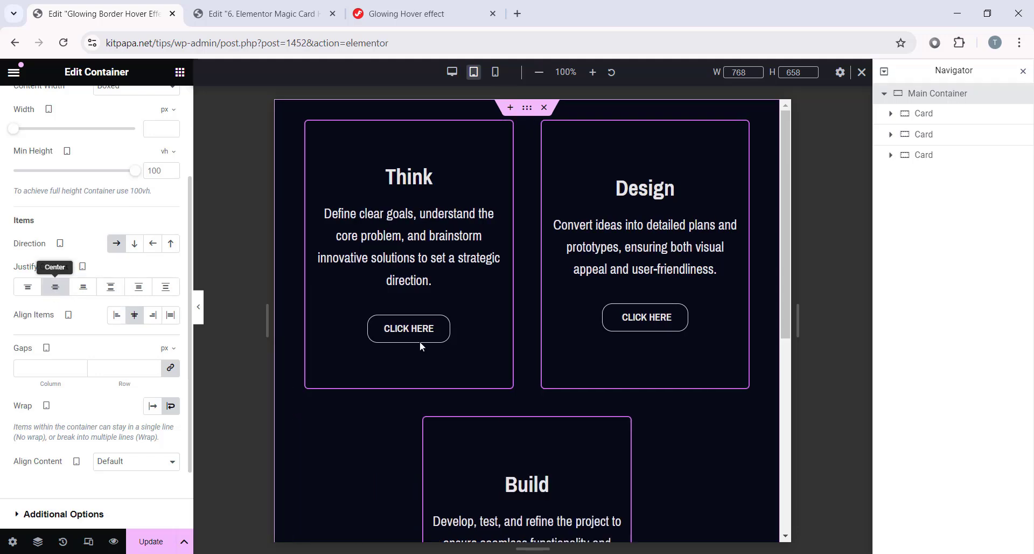
scroll(419, 341, down, 3)
scroll(618, 238, down, 5)
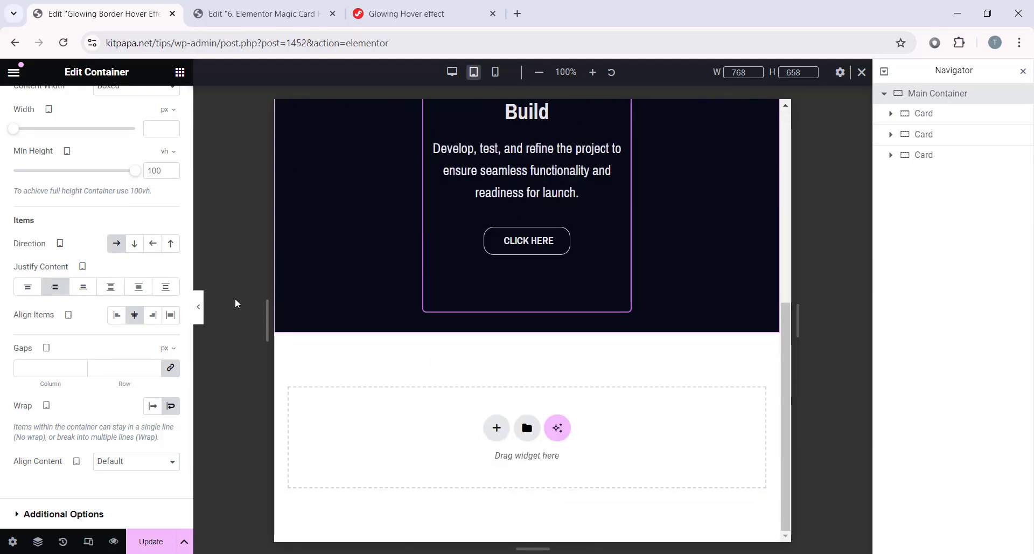
Hide the editing panel and preview the cards in the tablet, mobile and desktop layouts.
click(198, 306)
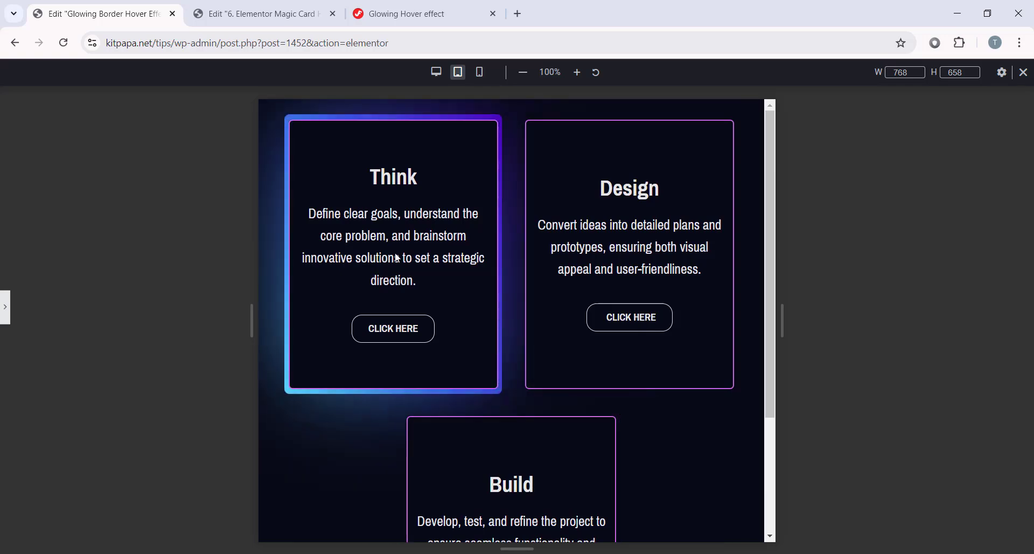
click(483, 74)
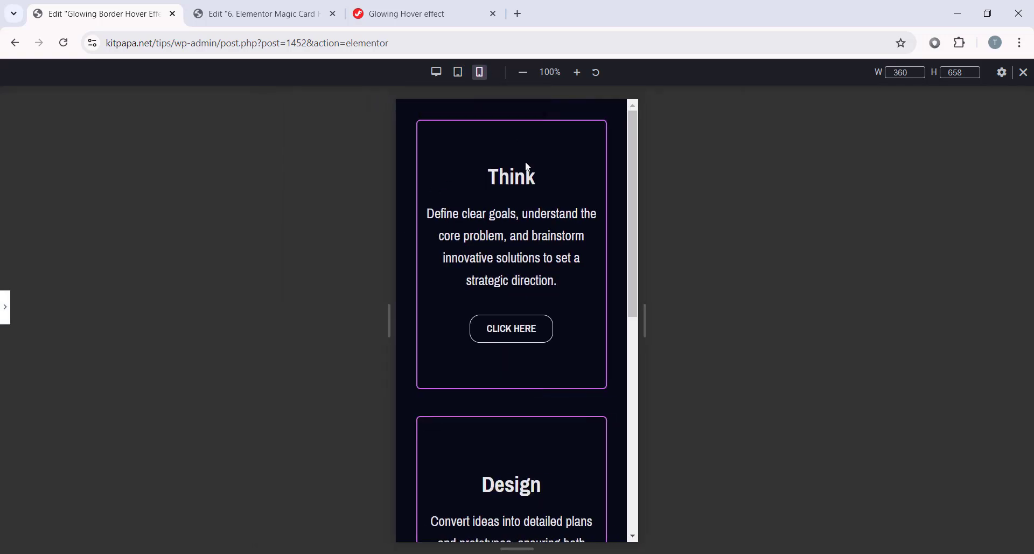
scroll(561, 445, down, 2)
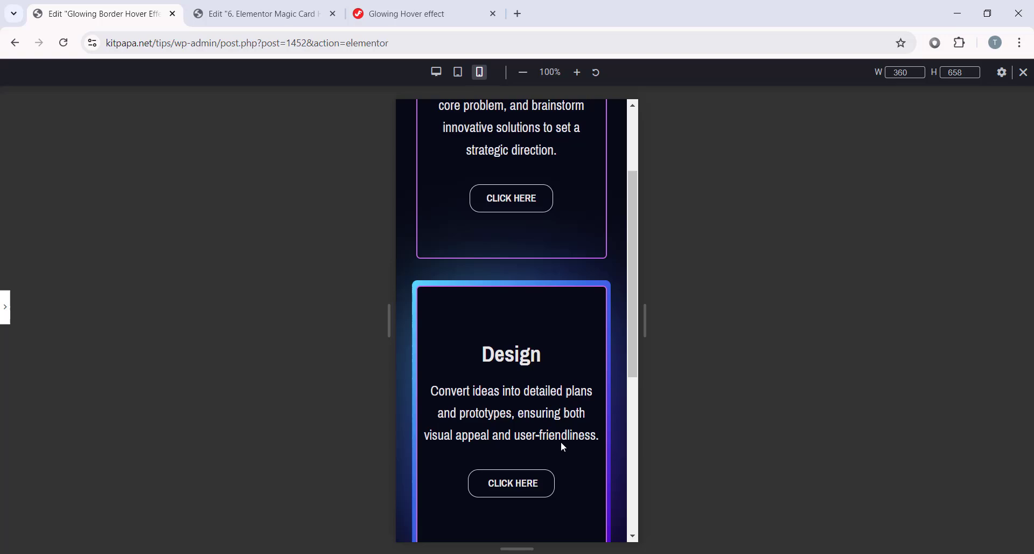
scroll(561, 439, up, 2)
scroll(521, 370, down, 8)
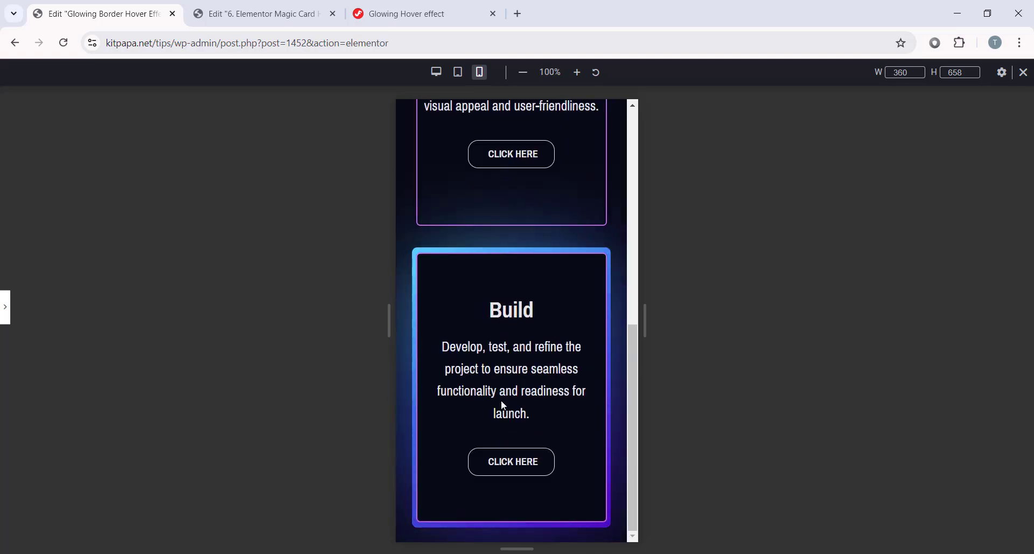
click(458, 72)
click(436, 71)
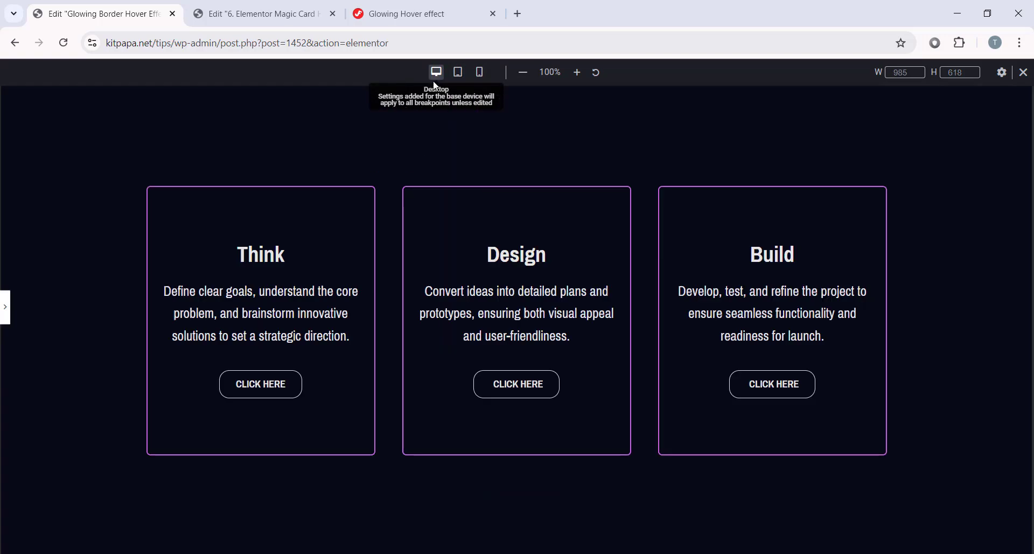